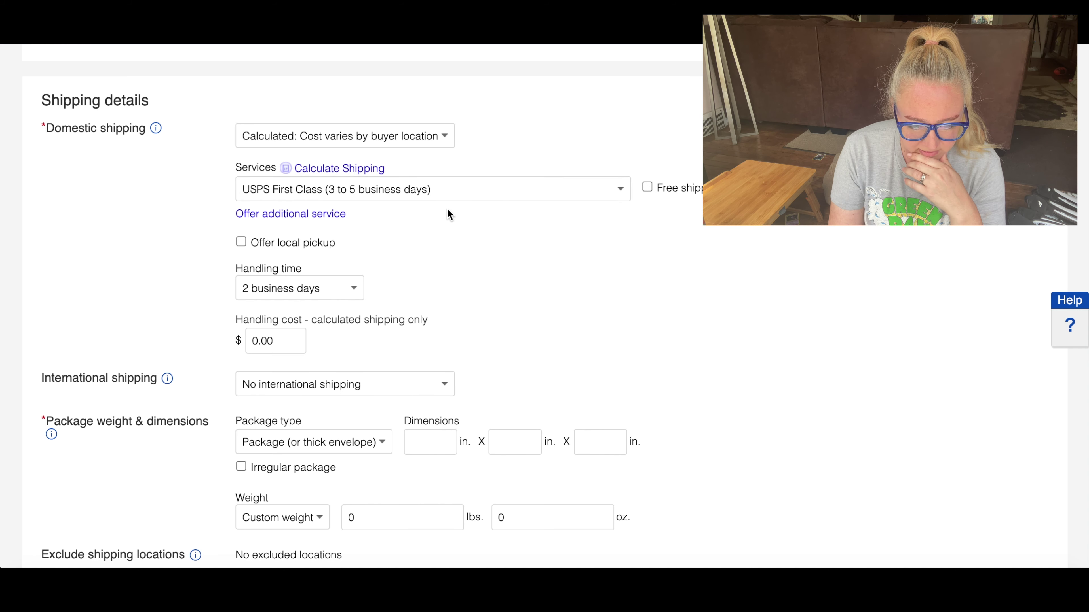
{"action": "left_click", "coordinate": [286, 169]}
{"action": "scroll", "coordinate": [277, 228], "scroll_direction": "down", "scroll_amount": 2}
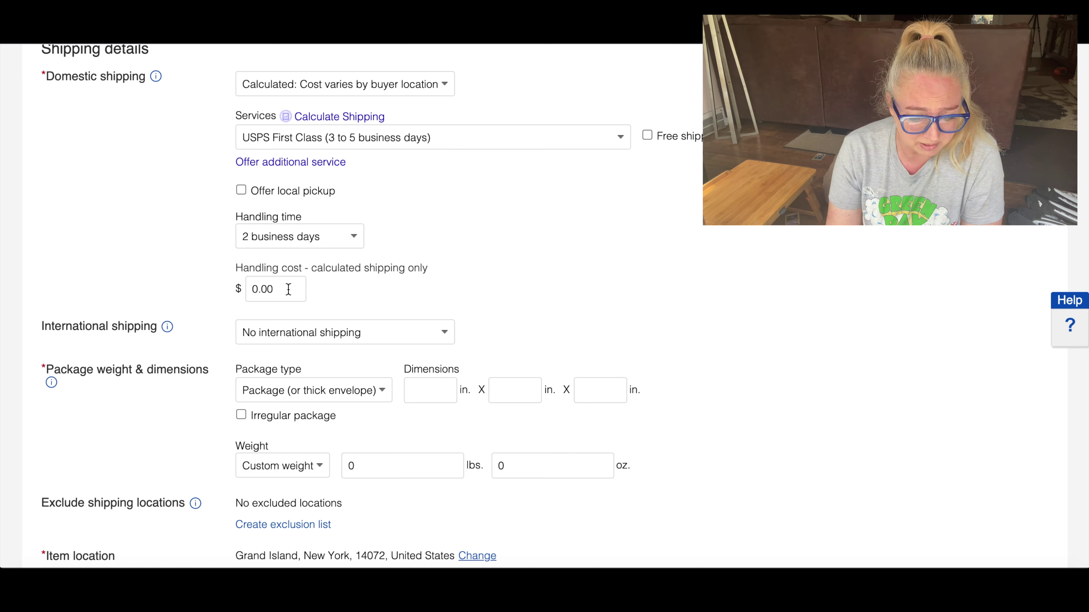
Step: Set the listing's international shipping option back to No international shipping
{"action": "scroll", "coordinate": [460, 291], "scroll_direction": "down", "scroll_amount": 3}
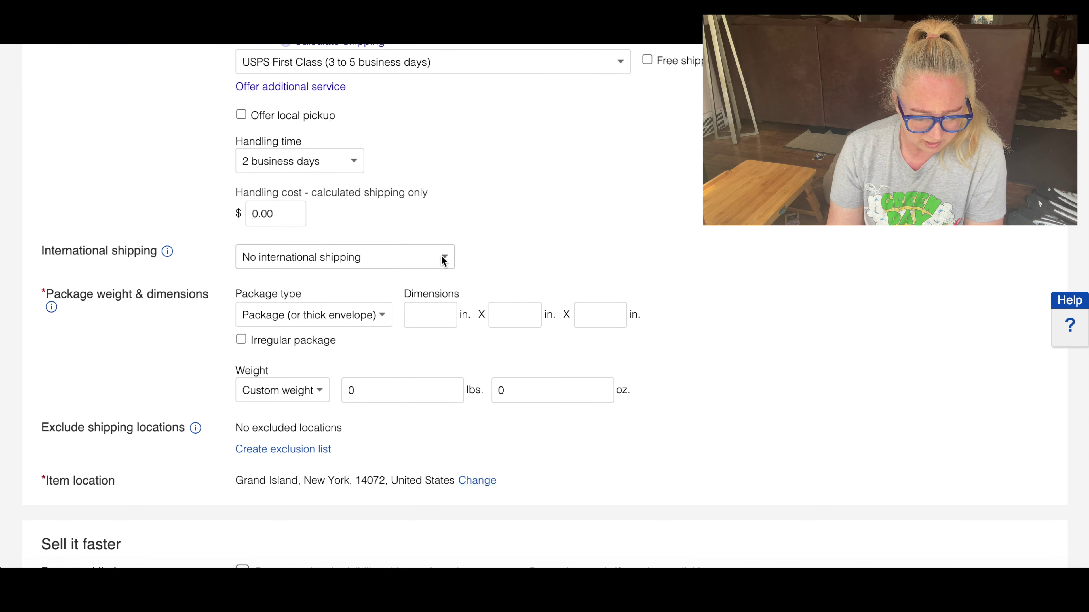
{"action": "left_click", "coordinate": [441, 256]}
{"action": "left_click", "coordinate": [442, 256]}
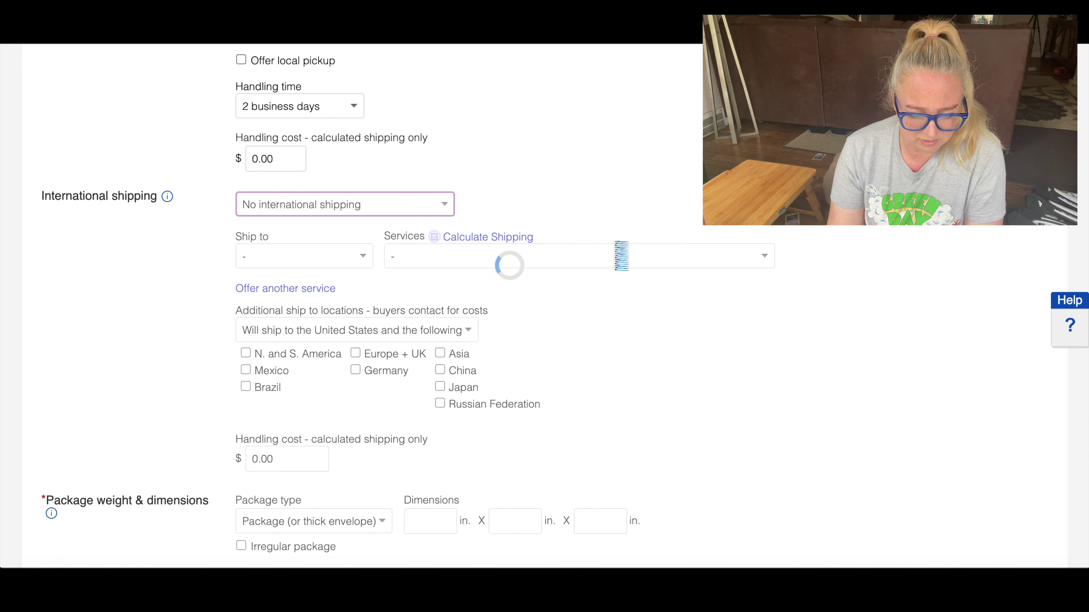
{"action": "scroll", "coordinate": [615, 245], "scroll_direction": "down", "scroll_amount": 2}
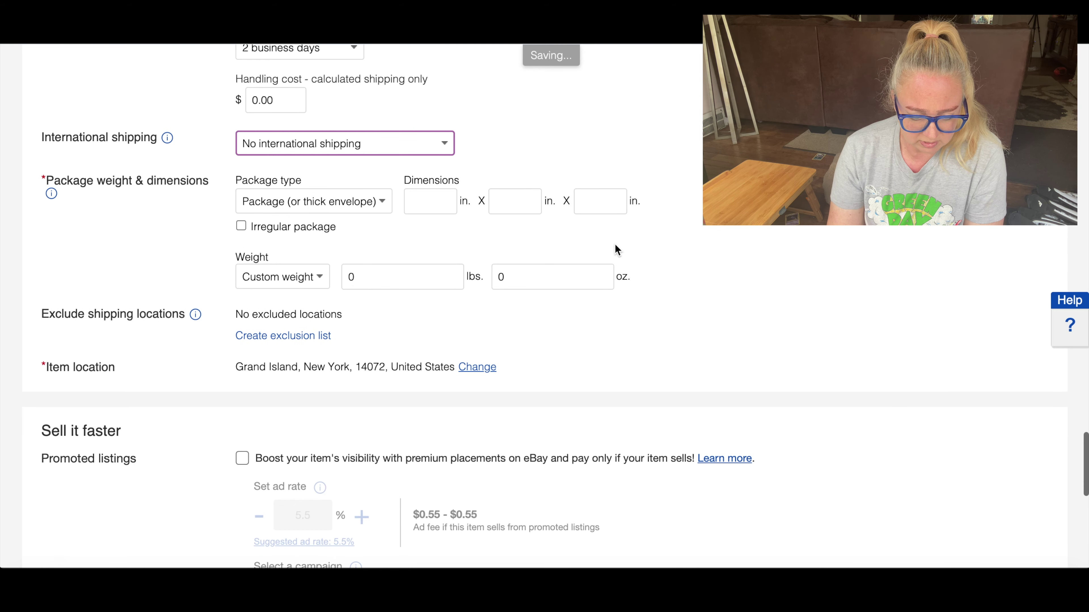
Step: Set the package dimensions to 7 x 4 x 4 in. and its weight to 8 oz
{"action": "scroll", "coordinate": [614, 244], "scroll_direction": "down", "scroll_amount": 1}
{"action": "left_click", "coordinate": [440, 188]}
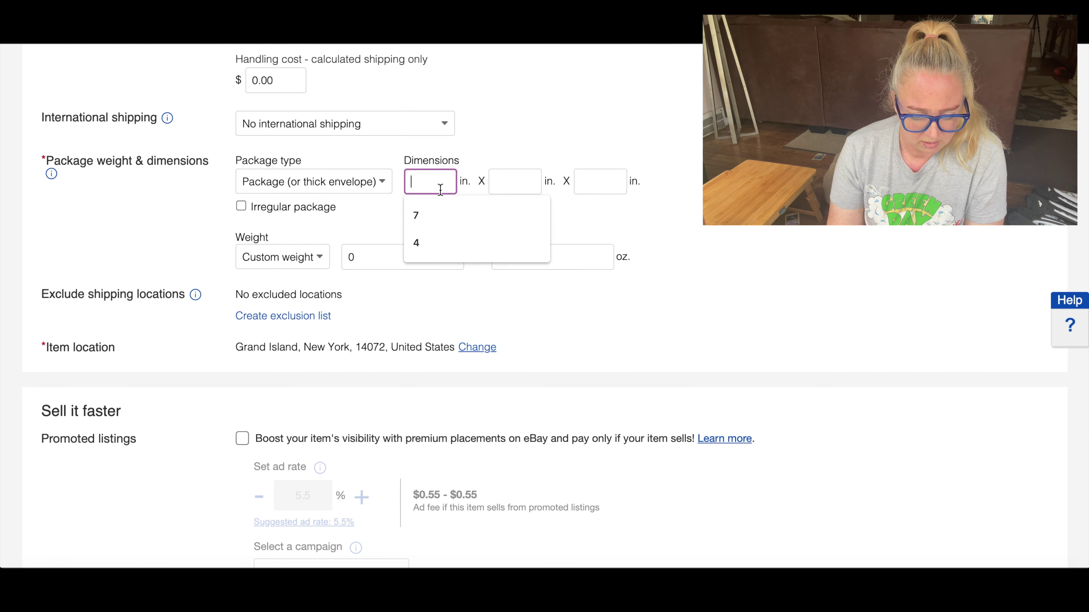
{"action": "left_click", "coordinate": [430, 217]}
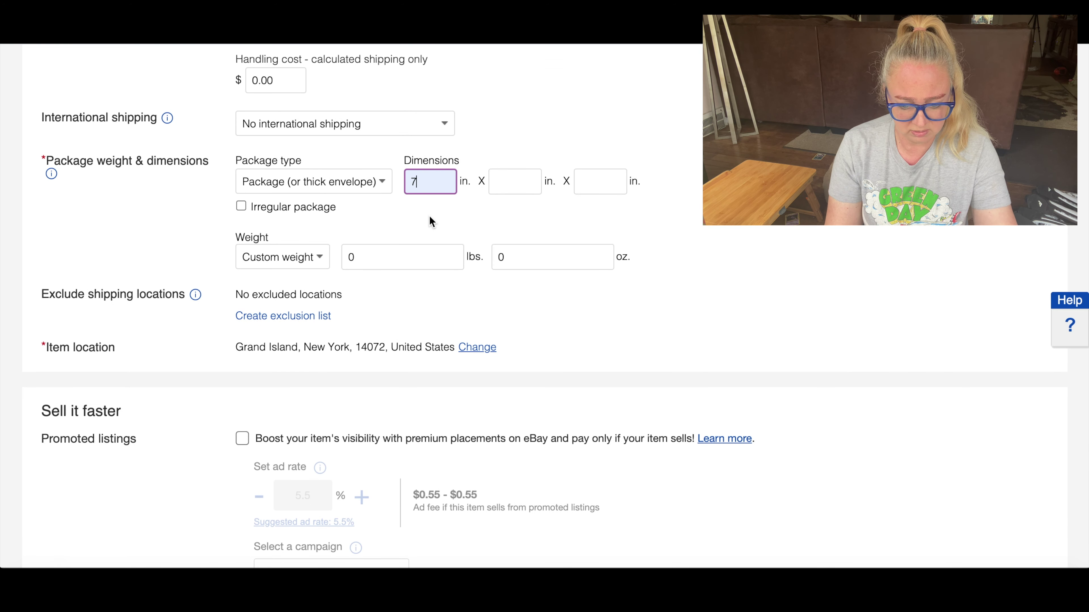
{"action": "key", "text": "Tab"}
{"action": "type", "text": "4"}
{"action": "key", "text": "Tab"}
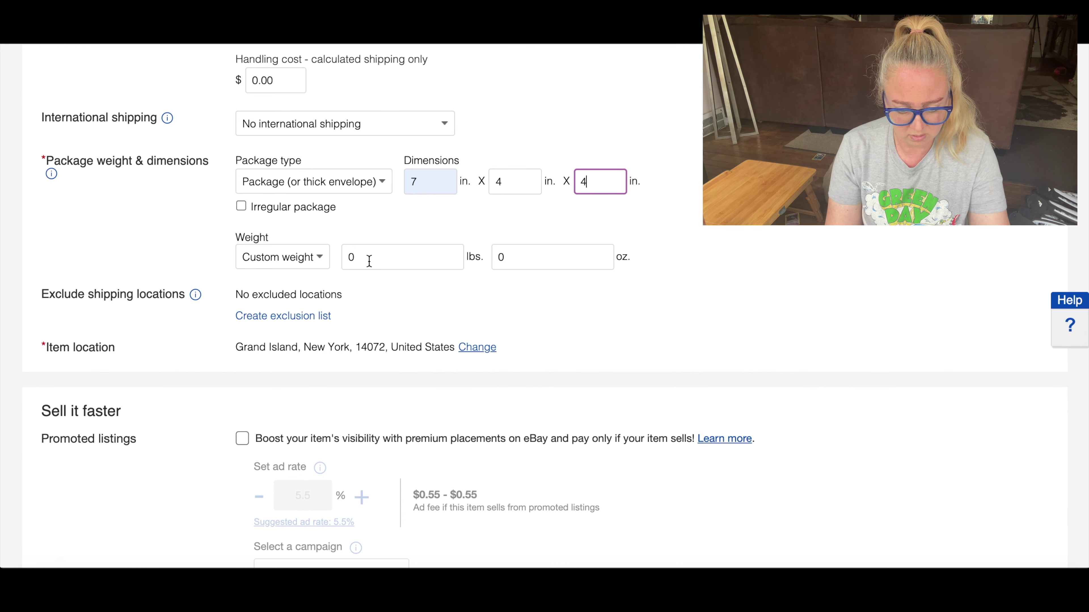
{"action": "left_click", "coordinate": [523, 262]}
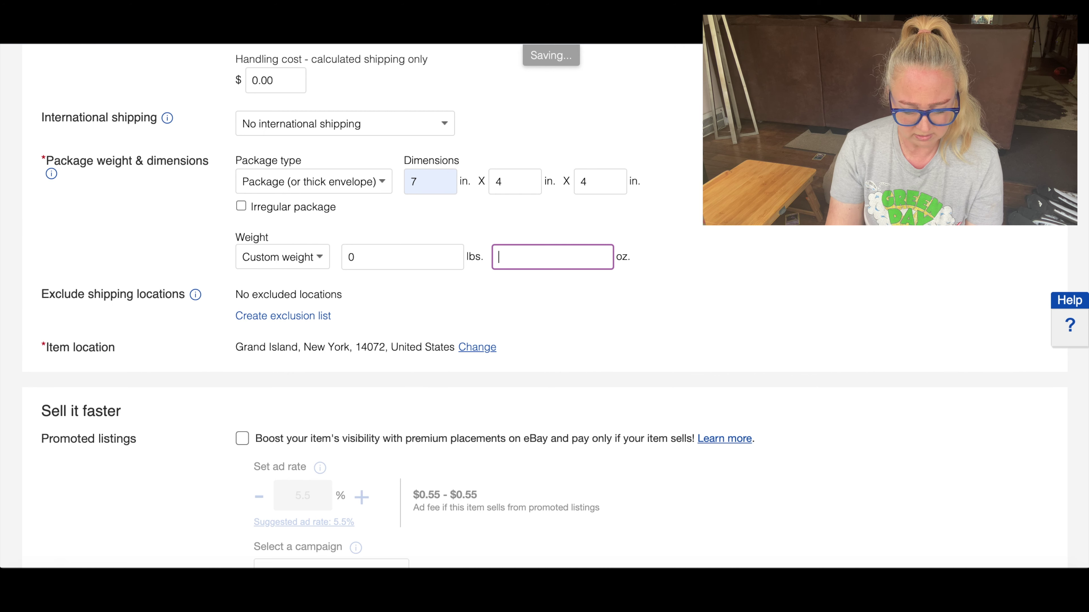
{"action": "type", "text": "8"}
{"action": "left_click", "coordinate": [622, 310]}
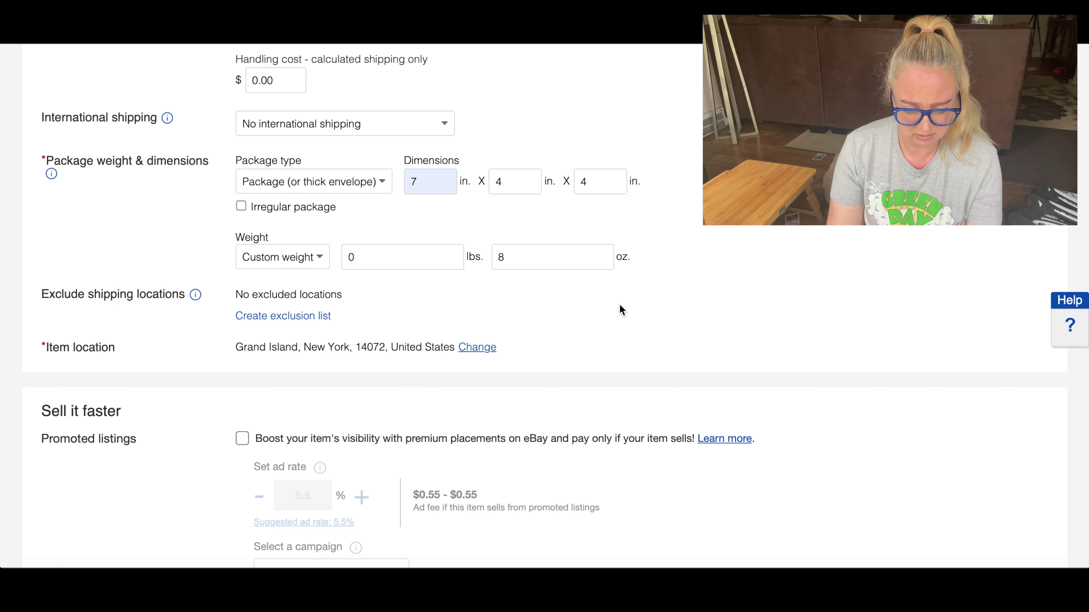
Step: Enable volume pricing with 10% off for buying 2 or more, and clear the discount for 3 or more
{"action": "scroll", "coordinate": [622, 310], "scroll_direction": "down", "scroll_amount": 4}
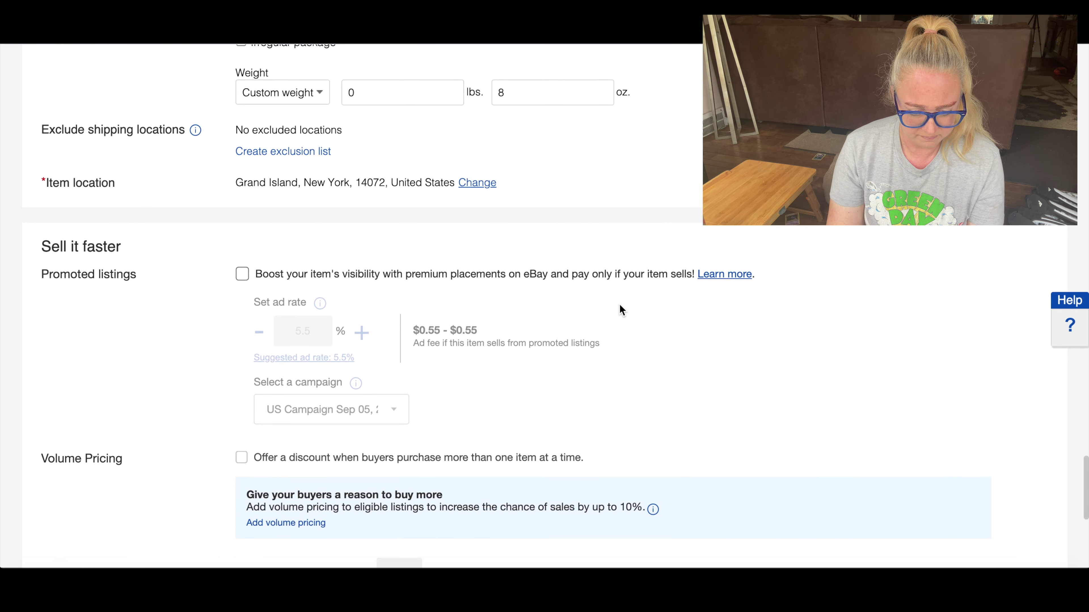
{"action": "scroll", "coordinate": [622, 309], "scroll_direction": "down", "scroll_amount": 1}
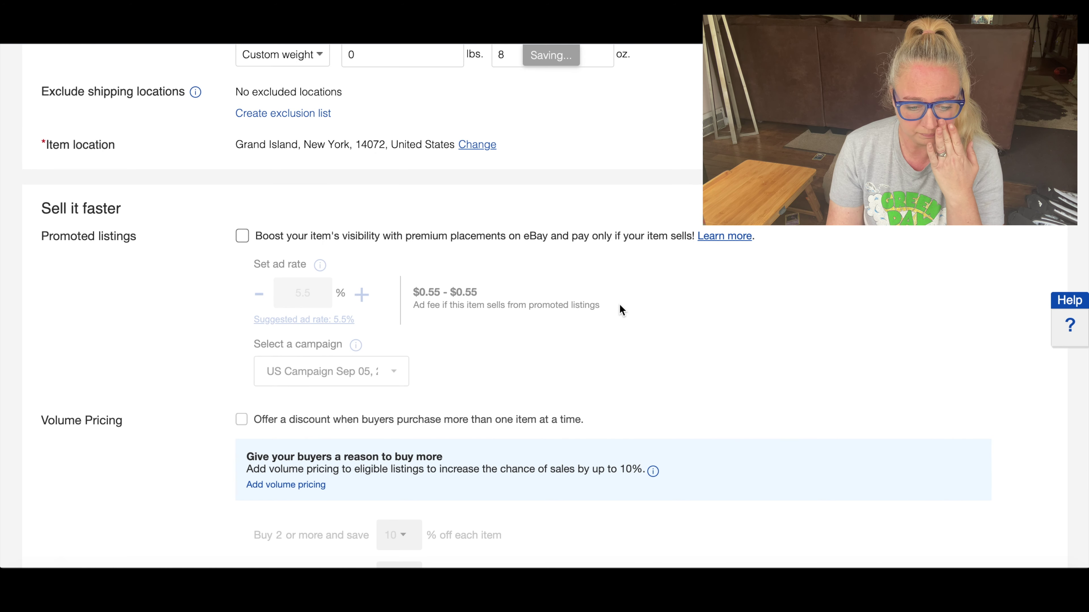
{"action": "scroll", "coordinate": [622, 309], "scroll_direction": "down", "scroll_amount": 1}
{"action": "scroll", "coordinate": [621, 310], "scroll_direction": "up", "scroll_amount": 6}
{"action": "scroll", "coordinate": [621, 310], "scroll_direction": "down", "scroll_amount": 10}
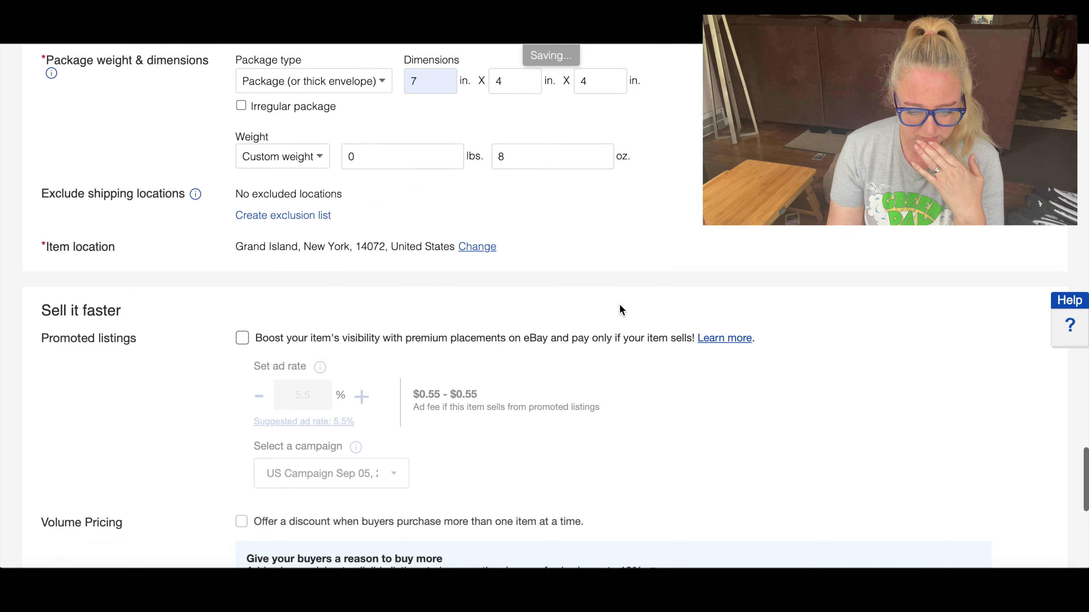
{"action": "scroll", "coordinate": [622, 309], "scroll_direction": "down", "scroll_amount": 1}
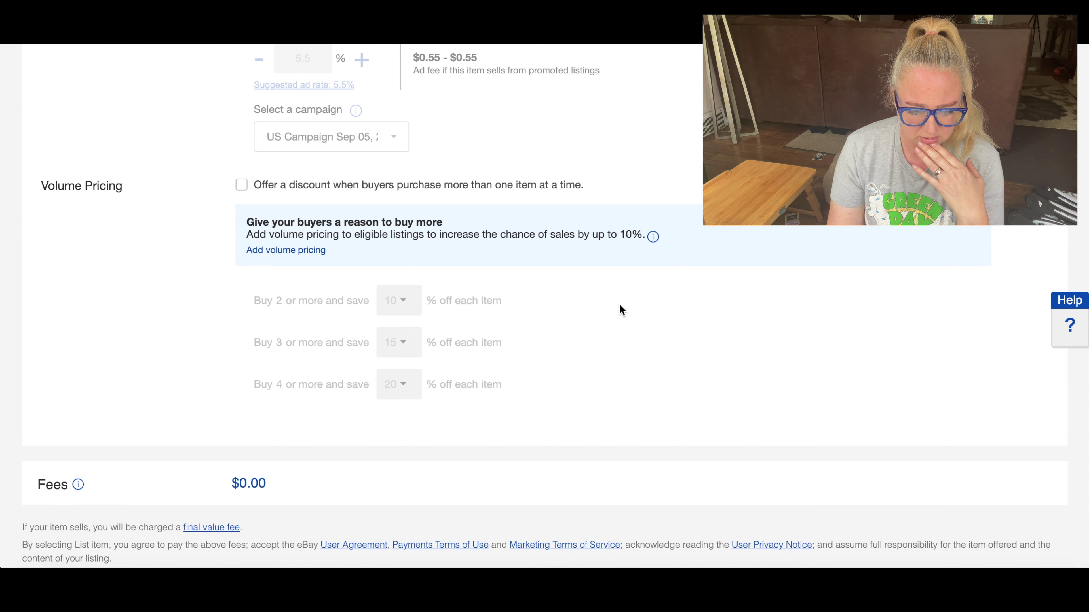
{"action": "left_click", "coordinate": [241, 185]}
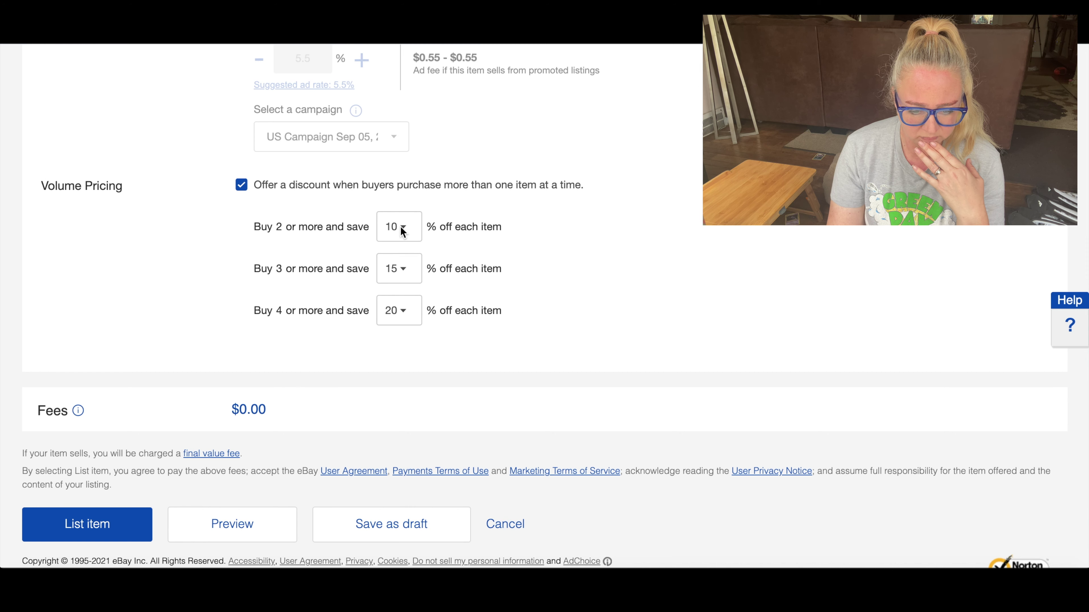
{"action": "left_click", "coordinate": [403, 270]}
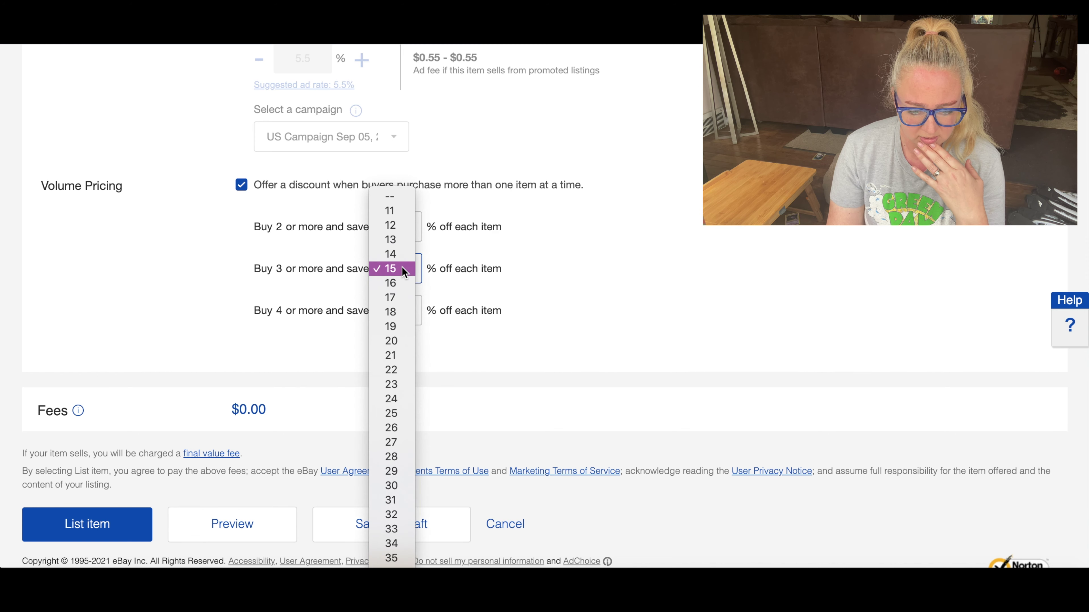
{"action": "left_click", "coordinate": [391, 197]}
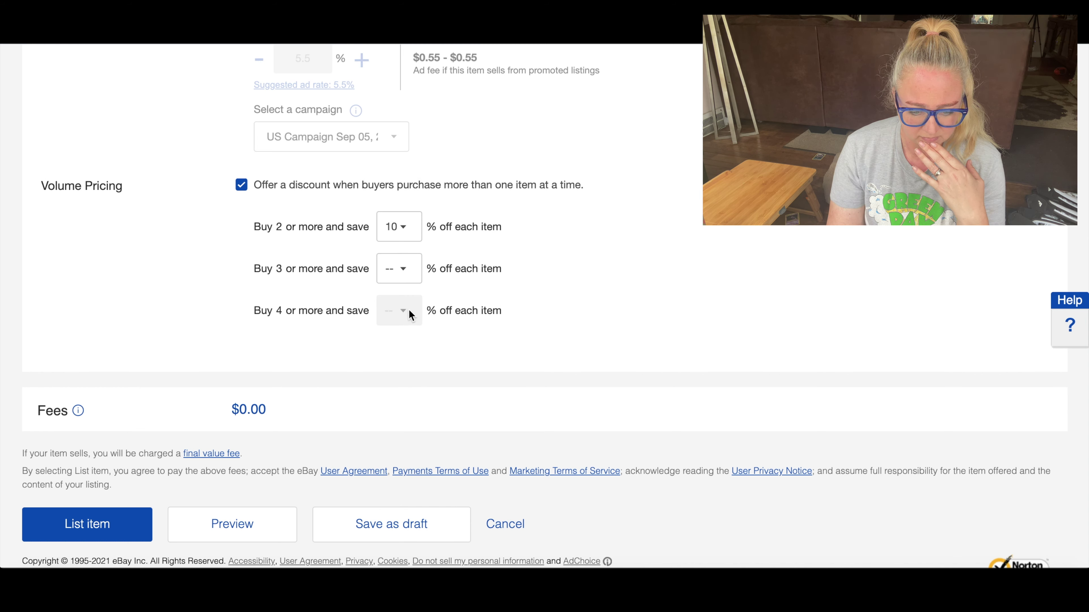
Step: Review the listing form from shipping back to the category details and save the listing as a draft
{"action": "scroll", "coordinate": [687, 244], "scroll_direction": "up", "scroll_amount": 1}
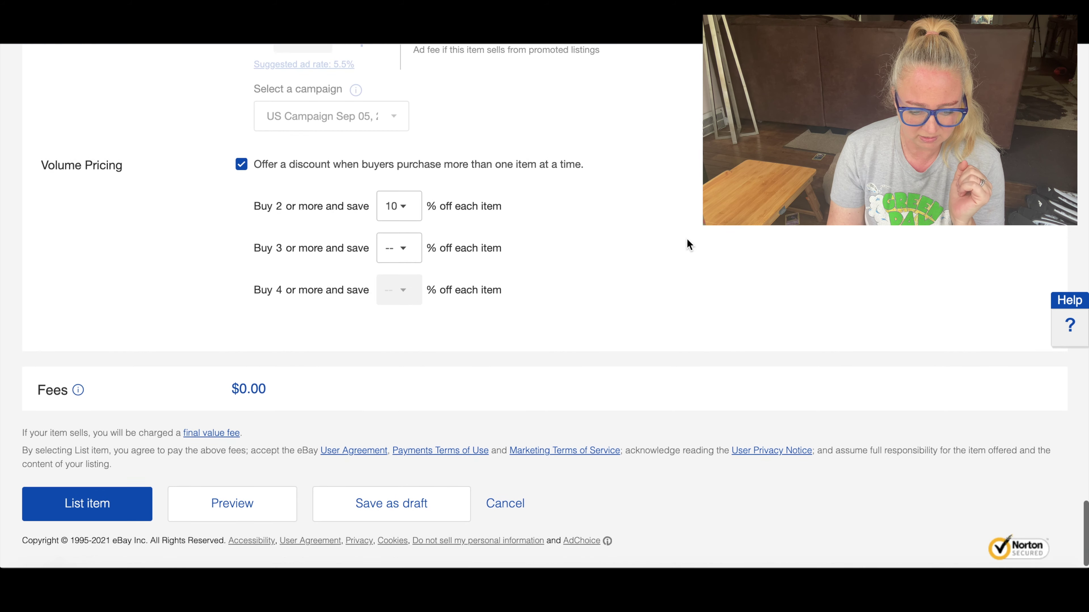
{"action": "scroll", "coordinate": [687, 244], "scroll_direction": "up", "scroll_amount": 15}
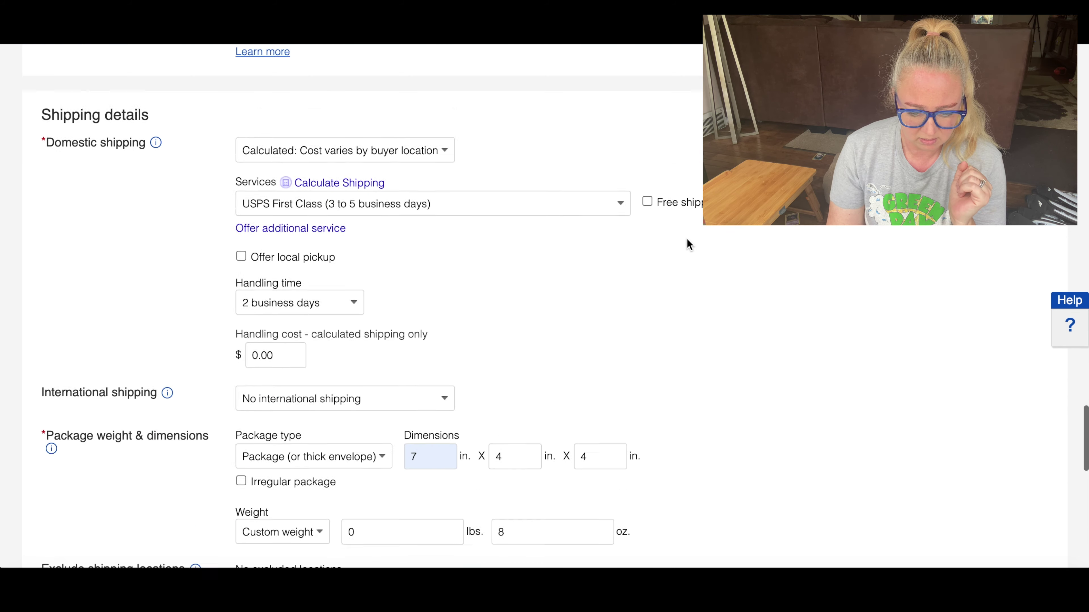
{"action": "scroll", "coordinate": [687, 245], "scroll_direction": "up", "scroll_amount": 20}
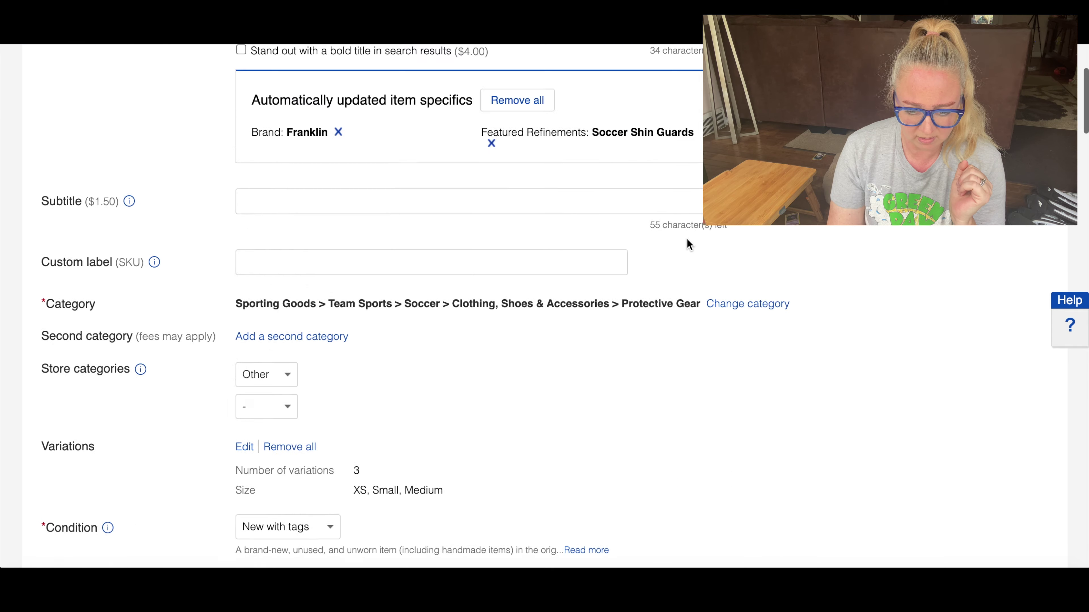
{"action": "scroll", "coordinate": [687, 244], "scroll_direction": "down", "scroll_amount": 20}
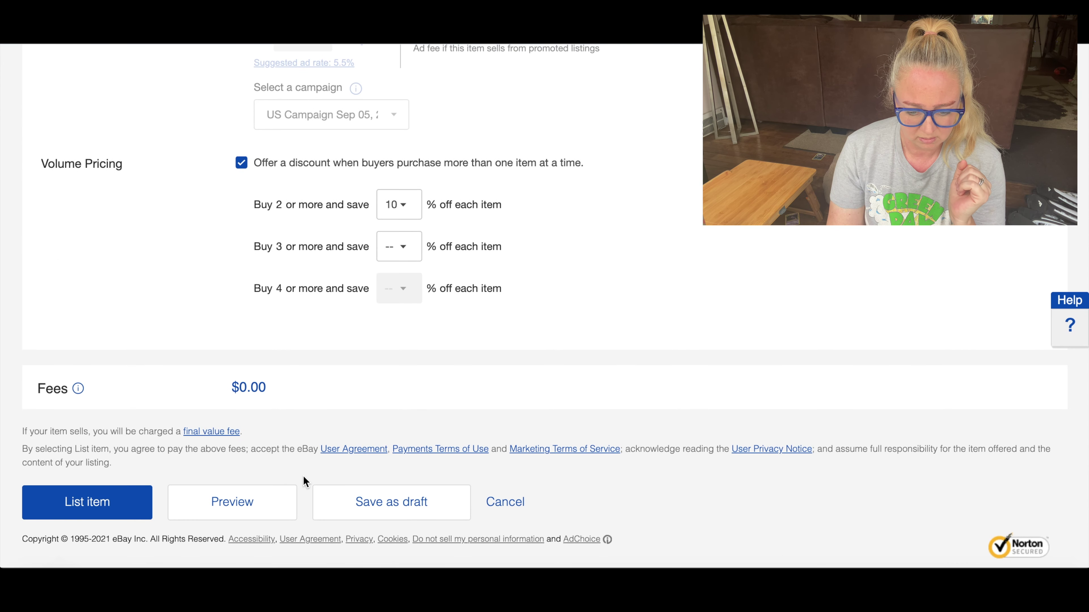
{"action": "left_click", "coordinate": [383, 501]}
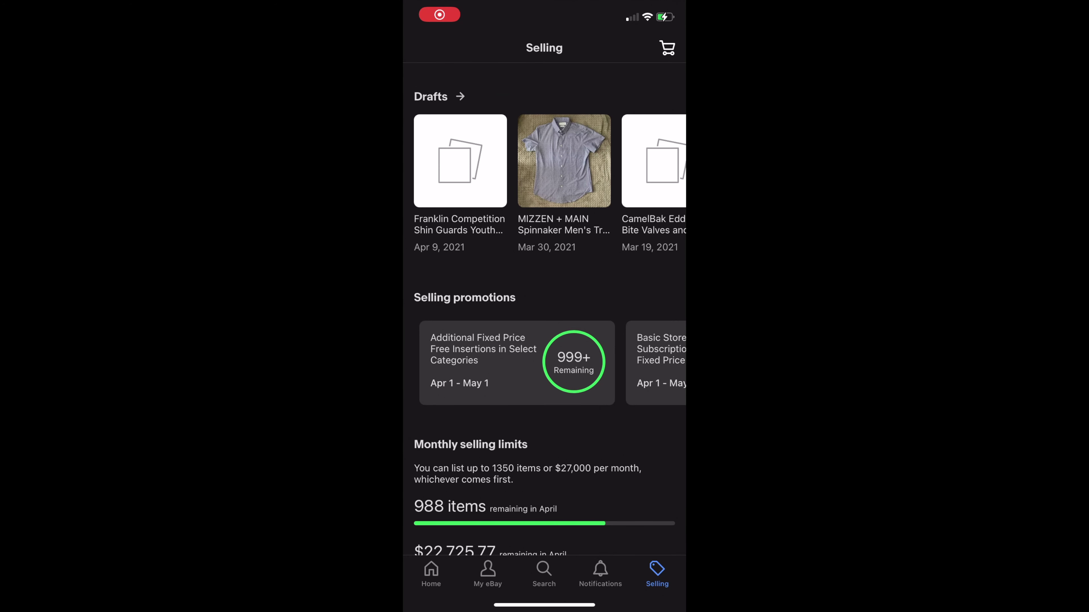
Step: Switch to the eBay mobile app, open the Franklin Competition Shin Guards draft and find the shin guard pictures among the recent photos
{"action": "left_click", "coordinate": [460, 161]}
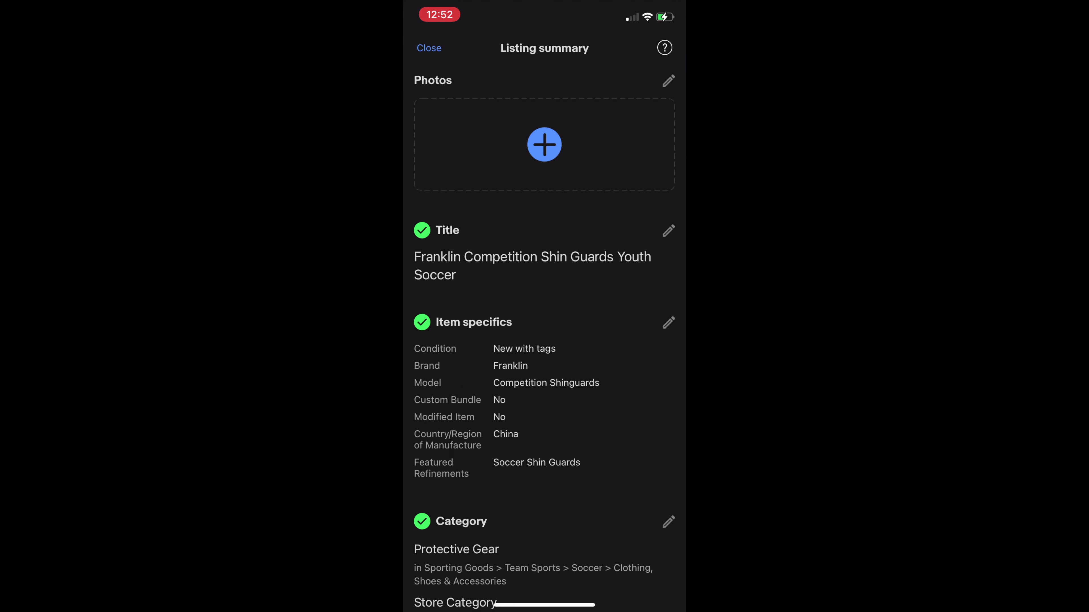
{"action": "left_click", "coordinate": [544, 145]}
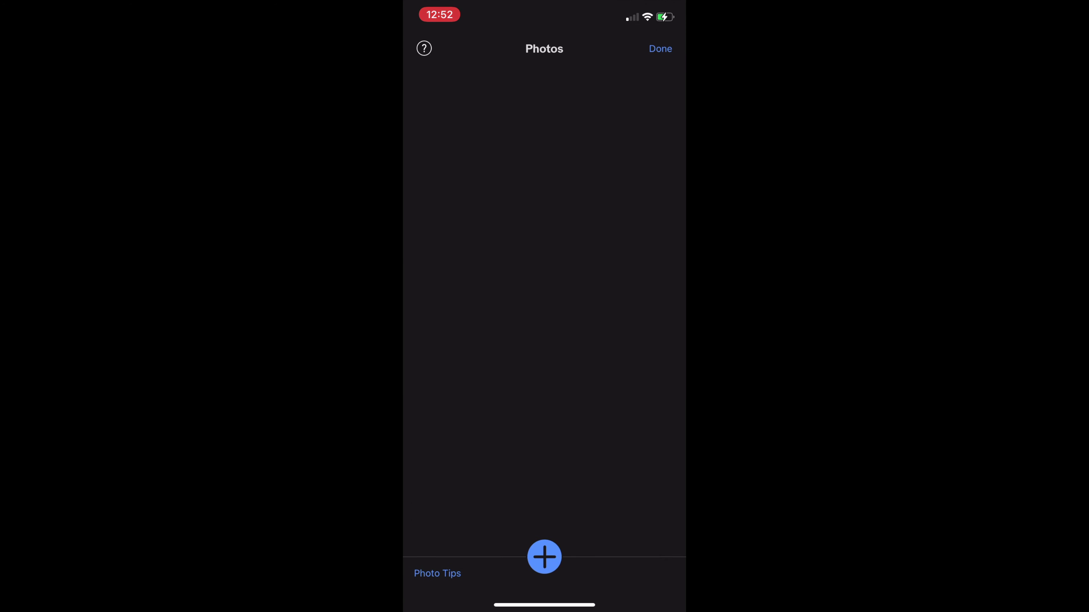
{"action": "scroll", "coordinate": [544, 429], "scroll_direction": "down", "scroll_amount": 5}
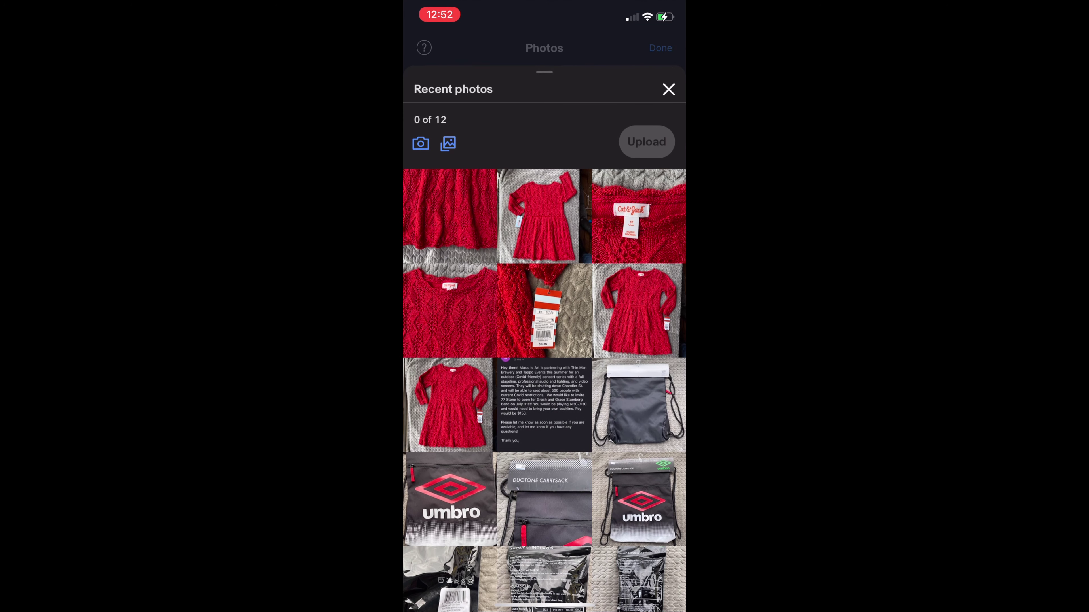
{"action": "scroll", "coordinate": [543, 390], "scroll_direction": "down", "scroll_amount": 15}
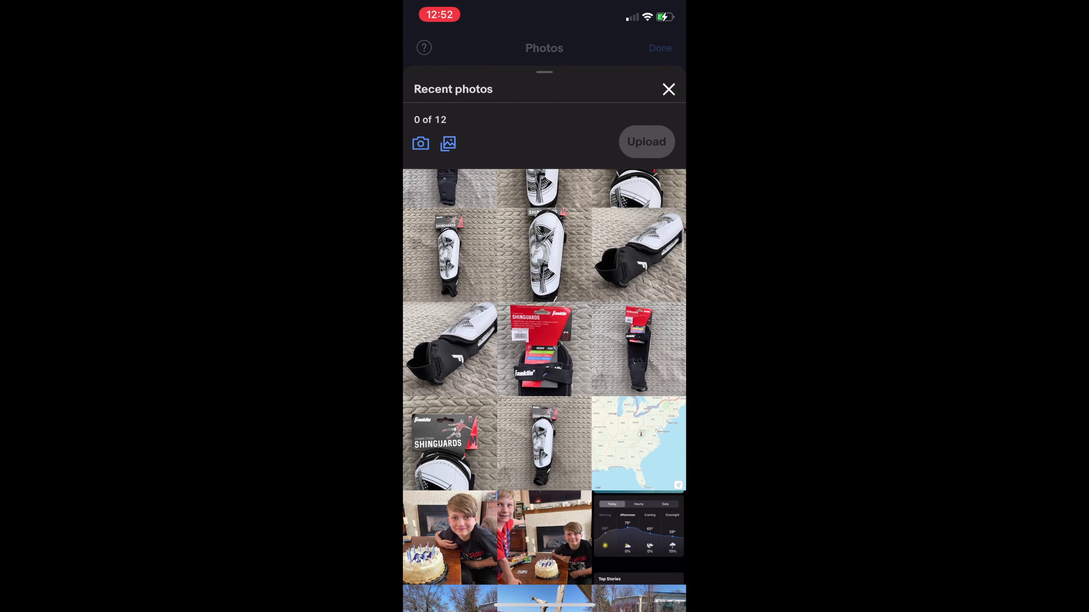
{"action": "scroll", "coordinate": [544, 390], "scroll_direction": "up", "scroll_amount": 1}
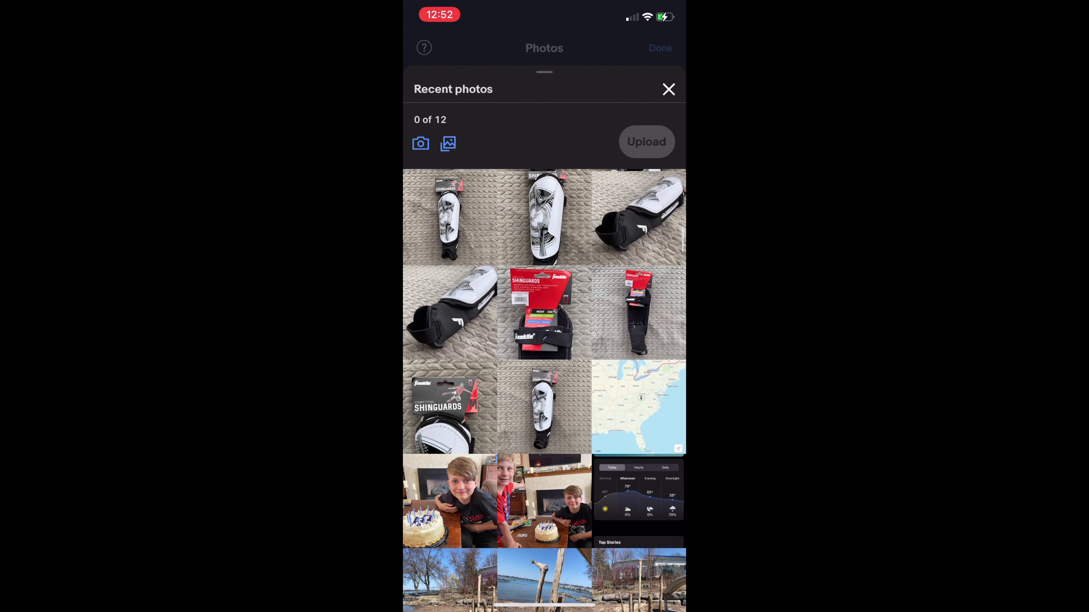
Step: Select 12 shin guard photos covering the different sizes and upload them to the draft
{"action": "left_click", "coordinate": [544, 406]}
{"action": "left_click", "coordinate": [450, 407]}
{"action": "left_click", "coordinate": [638, 313]}
{"action": "left_click", "coordinate": [544, 312]}
{"action": "left_click", "coordinate": [450, 312]}
{"action": "scroll", "coordinate": [544, 390], "scroll_direction": "up", "scroll_amount": 4}
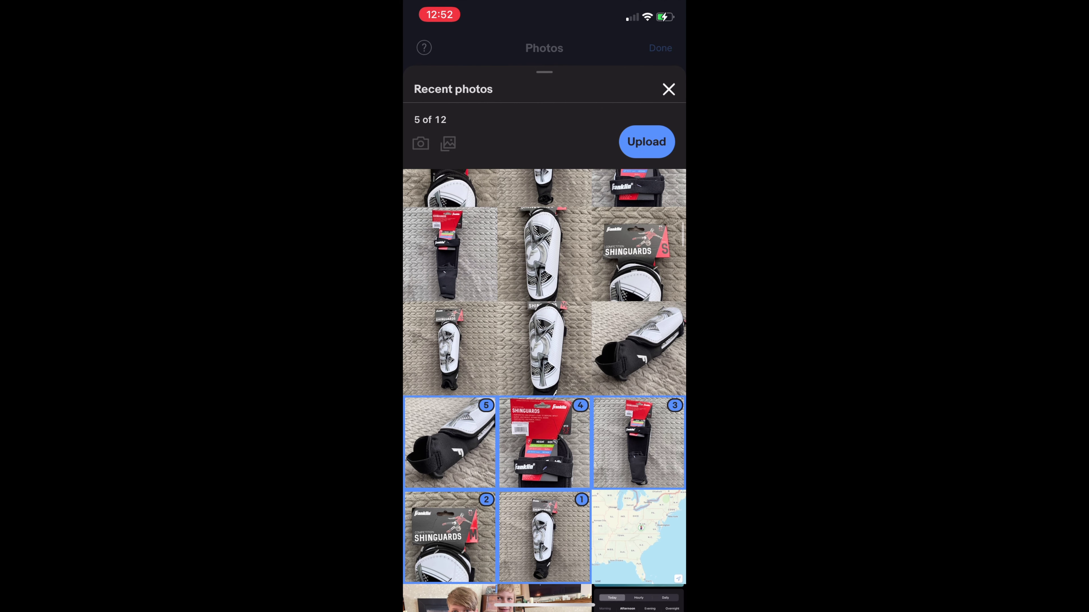
{"action": "left_click", "coordinate": [450, 444]}
{"action": "left_click", "coordinate": [639, 350]}
{"action": "left_click", "coordinate": [544, 350]}
{"action": "left_click", "coordinate": [449, 349]}
{"action": "left_click", "coordinate": [639, 255]}
{"action": "left_click", "coordinate": [544, 256]}
{"action": "left_click", "coordinate": [449, 255]}
{"action": "scroll", "coordinate": [544, 390], "scroll_direction": "up", "scroll_amount": 4}
{"action": "left_click", "coordinate": [638, 302]}
{"action": "left_click", "coordinate": [544, 302]}
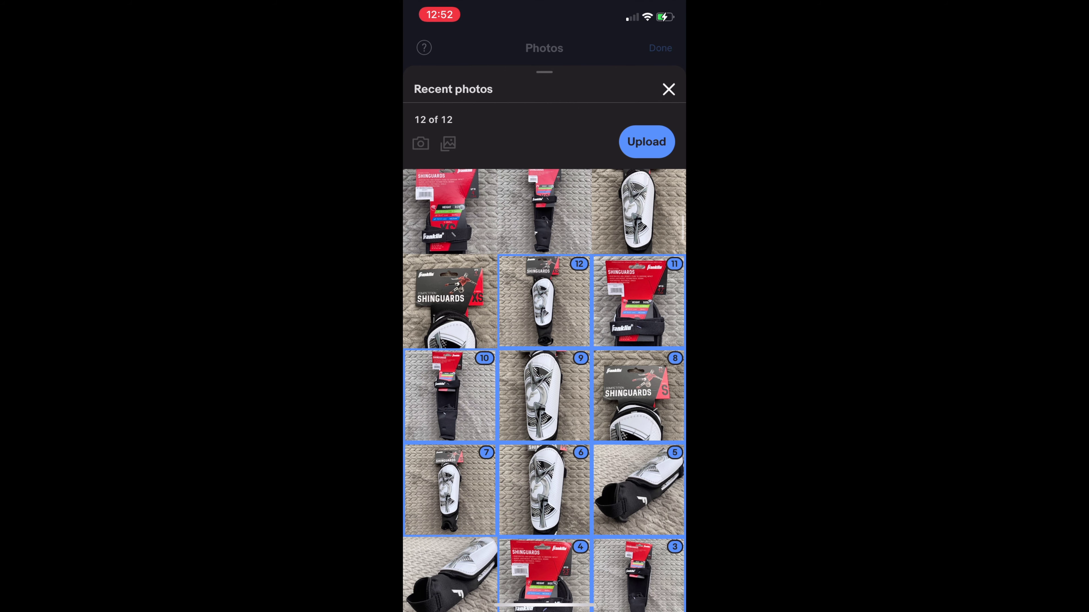
{"action": "scroll", "coordinate": [544, 391], "scroll_direction": "down", "scroll_amount": 3}
{"action": "scroll", "coordinate": [544, 390], "scroll_direction": "up", "scroll_amount": 4}
{"action": "scroll", "coordinate": [544, 390], "scroll_direction": "down", "scroll_amount": 4}
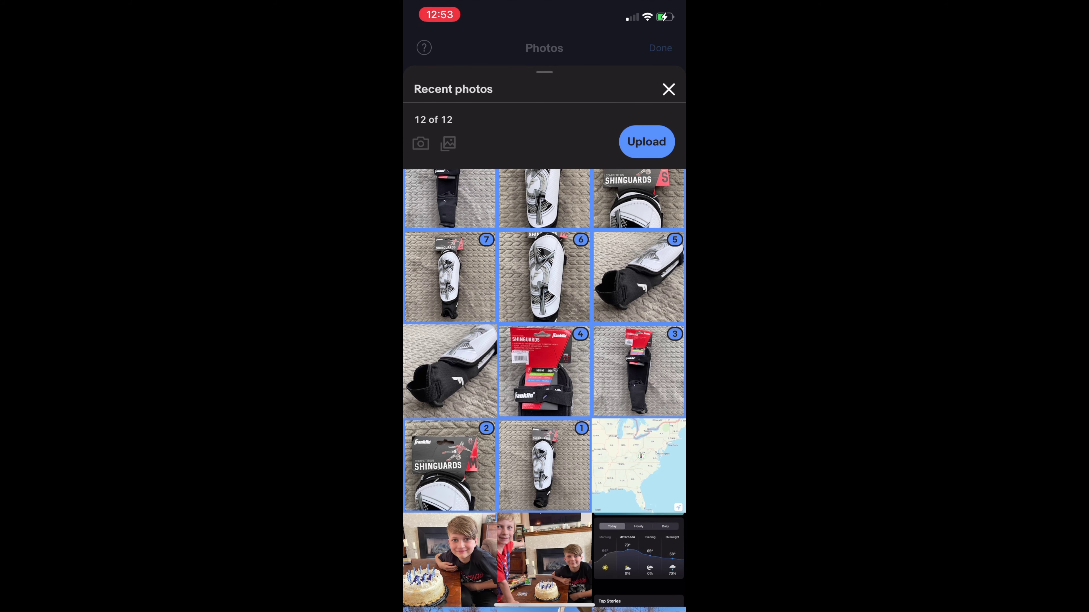
{"action": "left_click", "coordinate": [647, 142]}
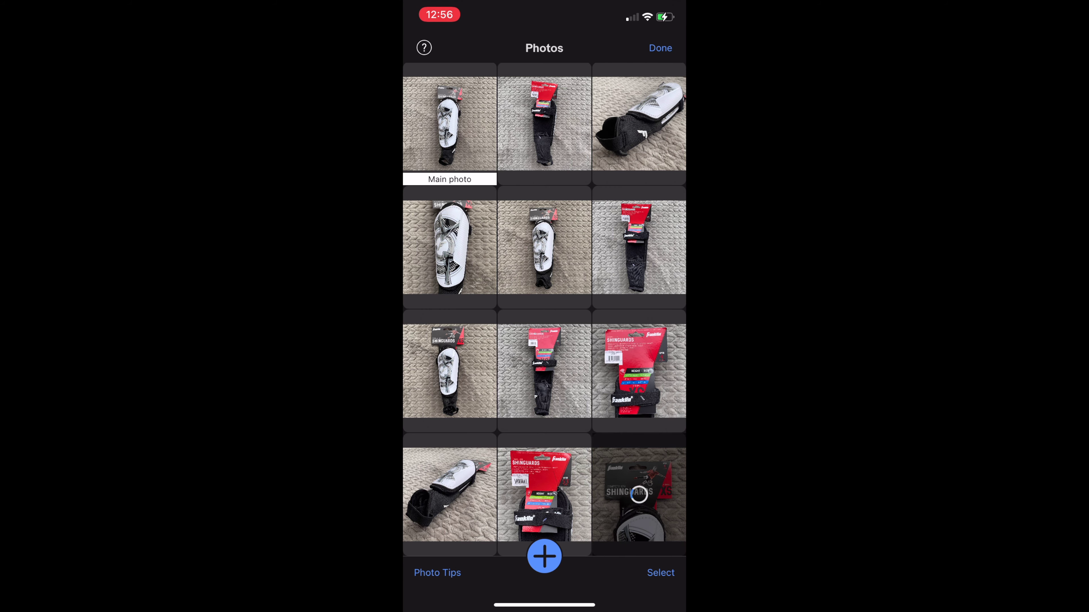
Step: Check the XS package photo, then confirm the uploaded photos and close the draft's listing summary
{"action": "left_click", "coordinate": [639, 495]}
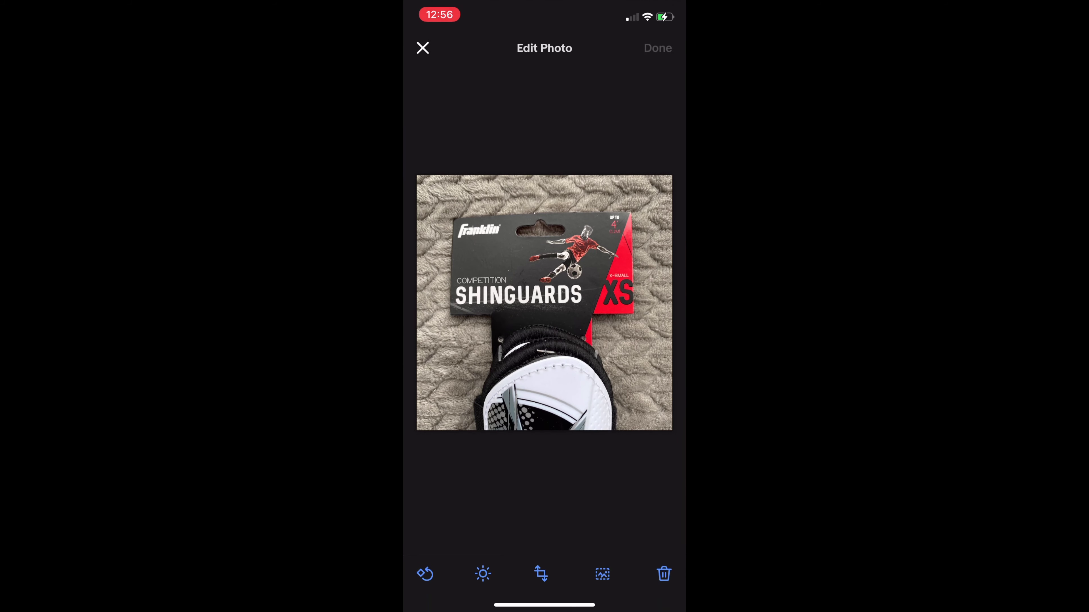
{"action": "left_click", "coordinate": [423, 48]}
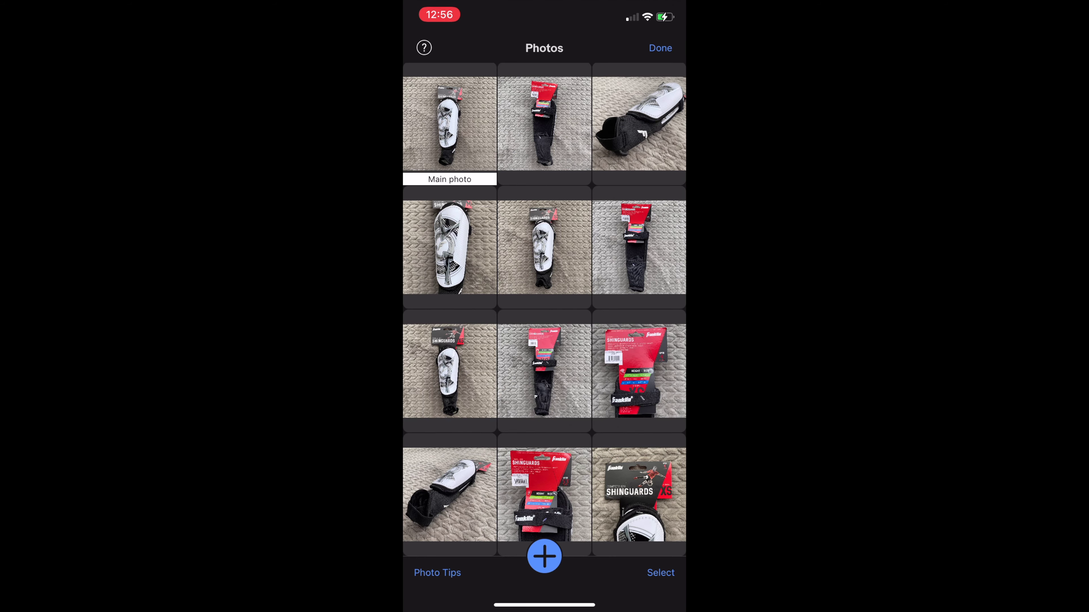
{"action": "left_click", "coordinate": [660, 48]}
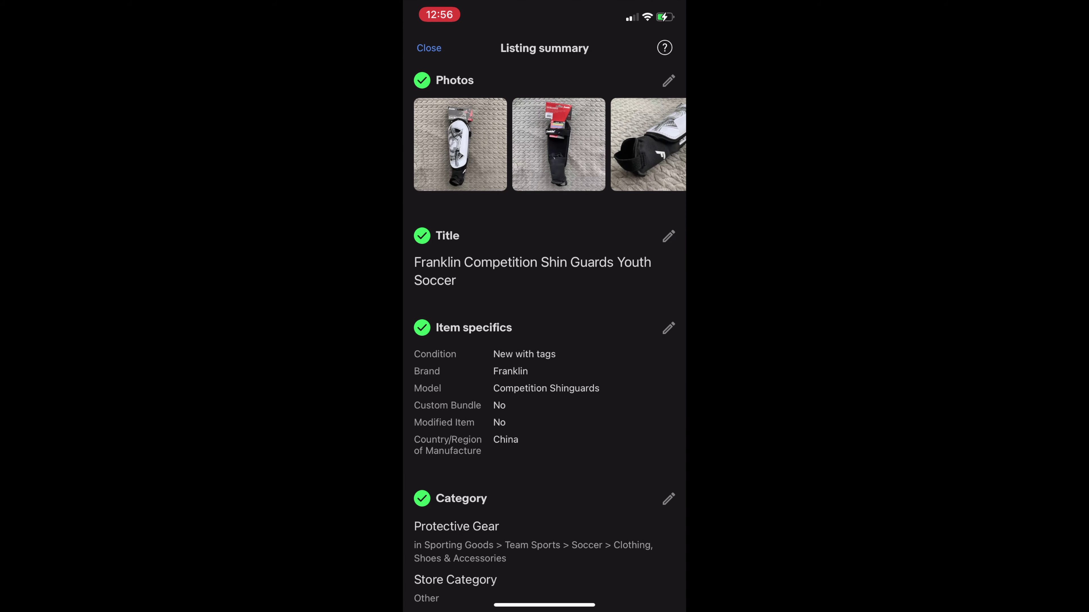
{"action": "scroll", "coordinate": [544, 339], "scroll_direction": "down", "scroll_amount": 15}
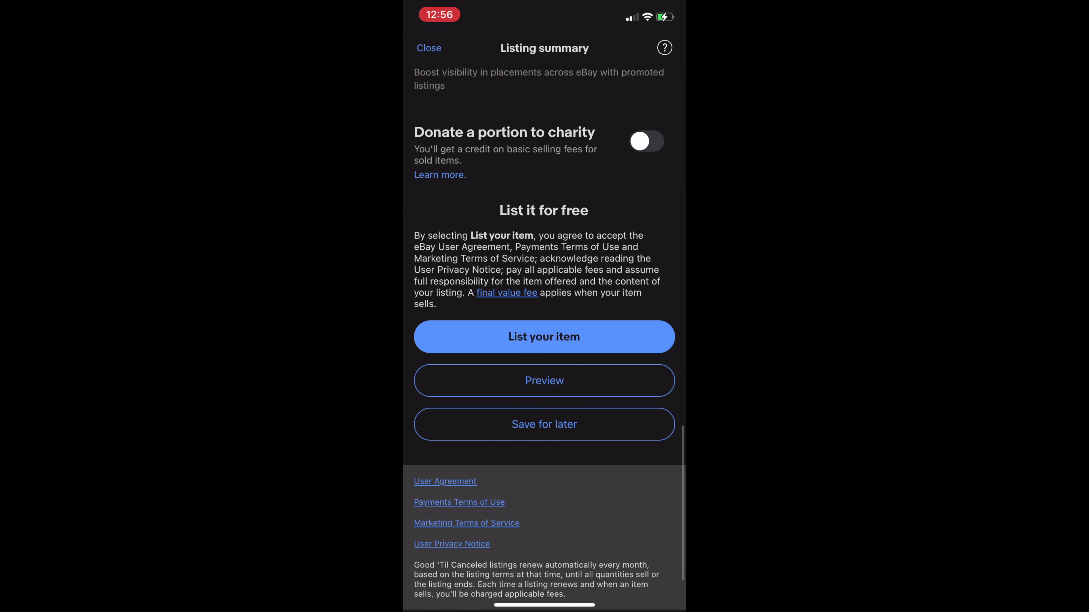
{"action": "left_click", "coordinate": [429, 48]}
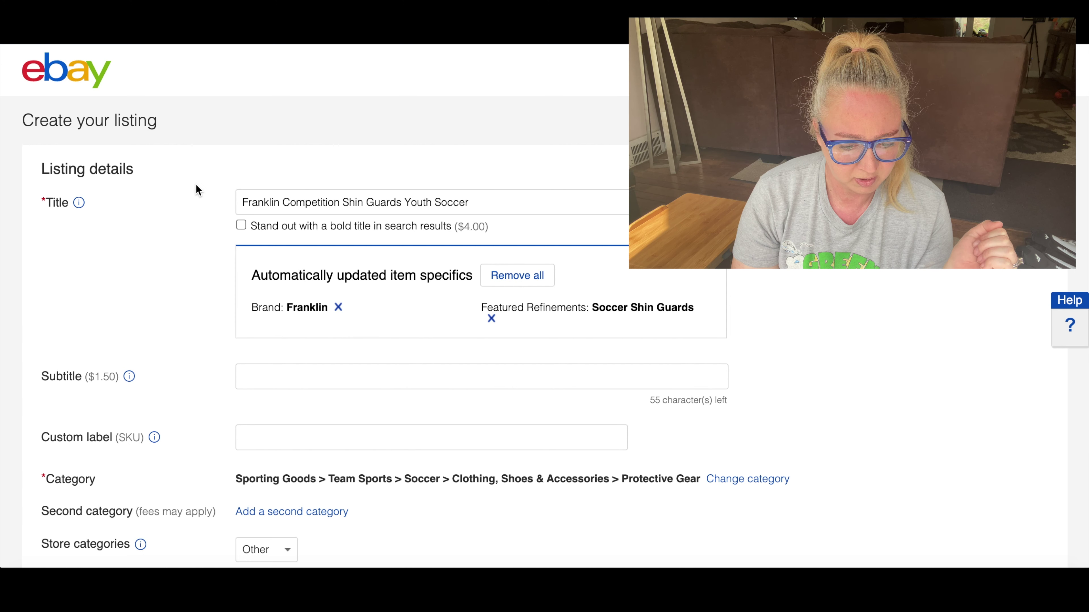
Step: Find the uploaded default photos in the web listing form and open the variation photo editor
{"action": "scroll", "coordinate": [167, 193], "scroll_direction": "down", "scroll_amount": 2}
{"action": "scroll", "coordinate": [168, 193], "scroll_direction": "down", "scroll_amount": 5}
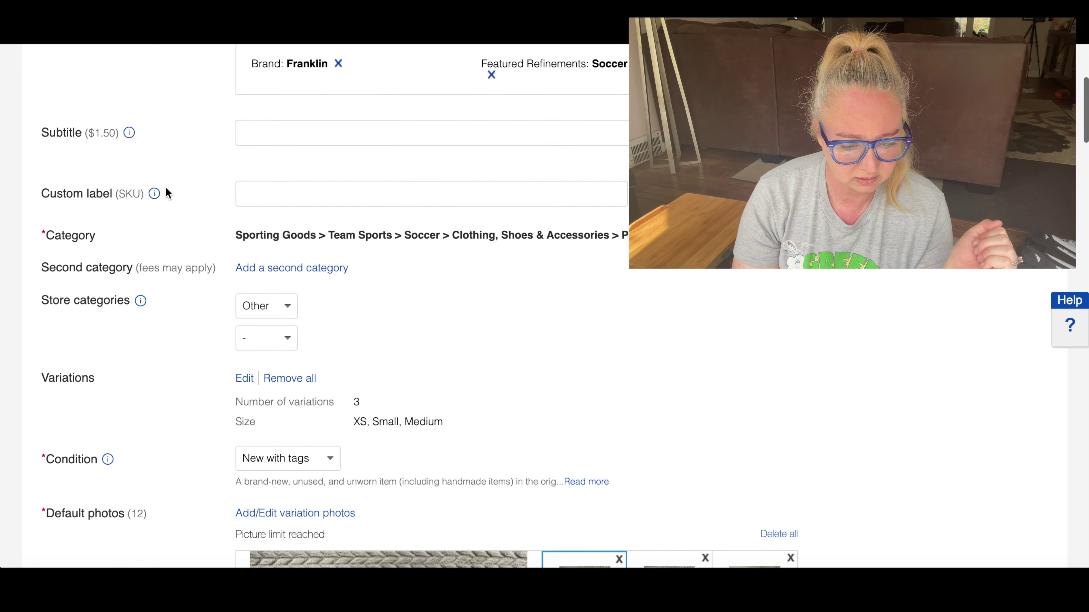
{"action": "scroll", "coordinate": [167, 193], "scroll_direction": "down", "scroll_amount": 1}
{"action": "scroll", "coordinate": [167, 194], "scroll_direction": "down", "scroll_amount": 8}
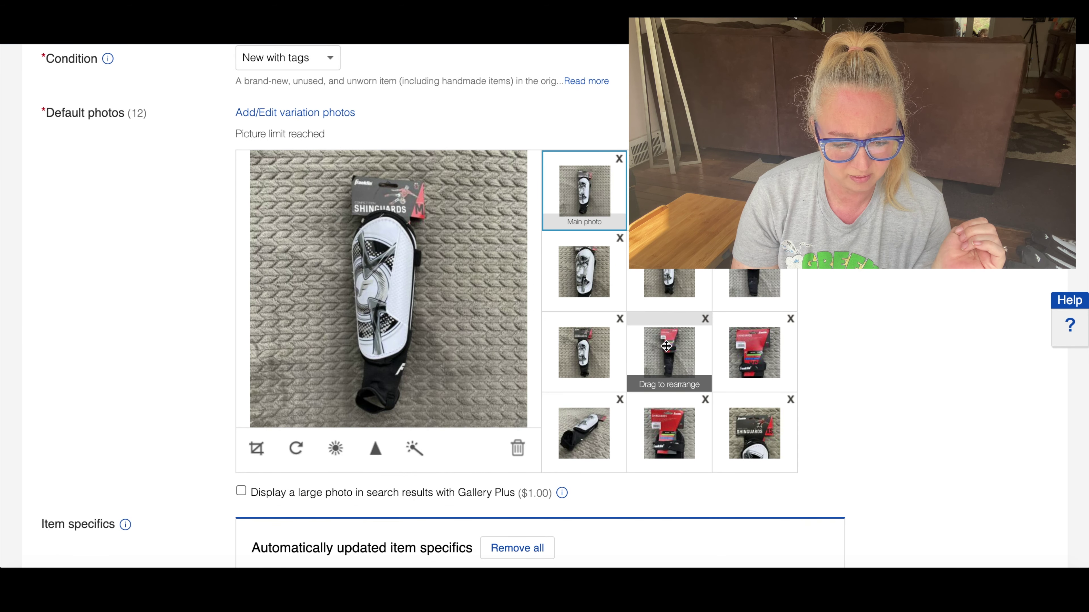
{"action": "left_click", "coordinate": [334, 114]}
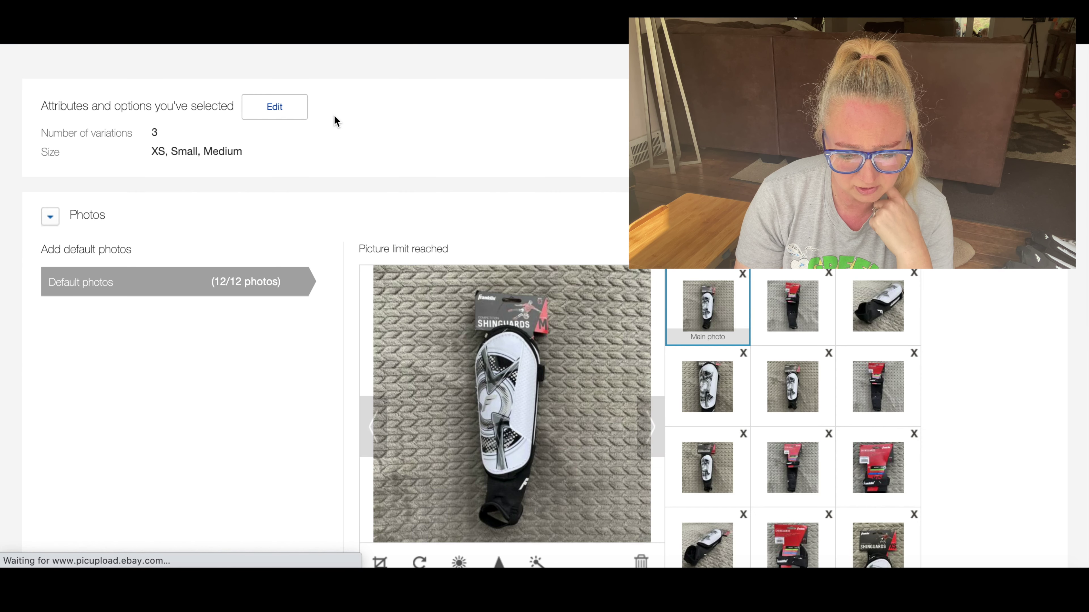
Step: Review the default photos and the UPC, quantity and price of each size variation, then save and close the variation editor
{"action": "scroll", "coordinate": [577, 478], "scroll_direction": "down", "scroll_amount": 1}
{"action": "scroll", "coordinate": [576, 475], "scroll_direction": "down", "scroll_amount": 10}
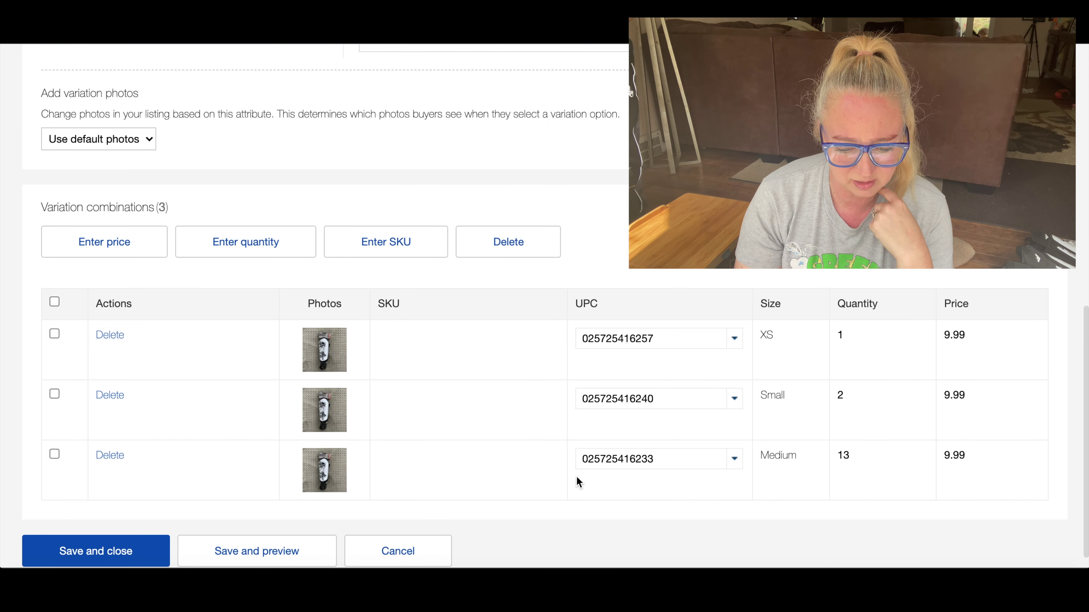
{"action": "scroll", "coordinate": [575, 475], "scroll_direction": "down", "scroll_amount": 1}
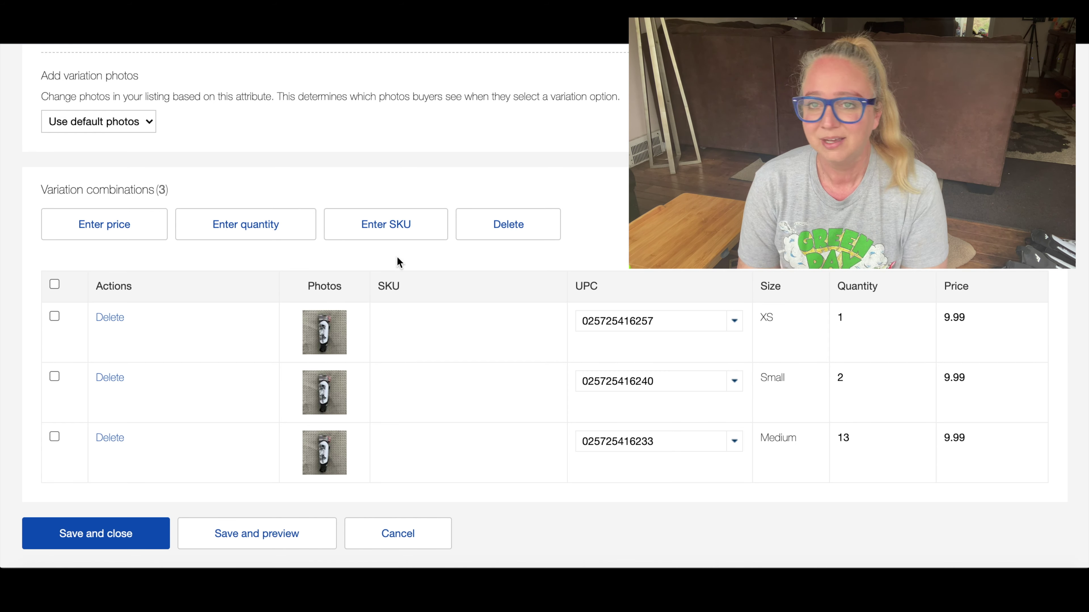
{"action": "scroll", "coordinate": [502, 310], "scroll_direction": "up", "scroll_amount": 10}
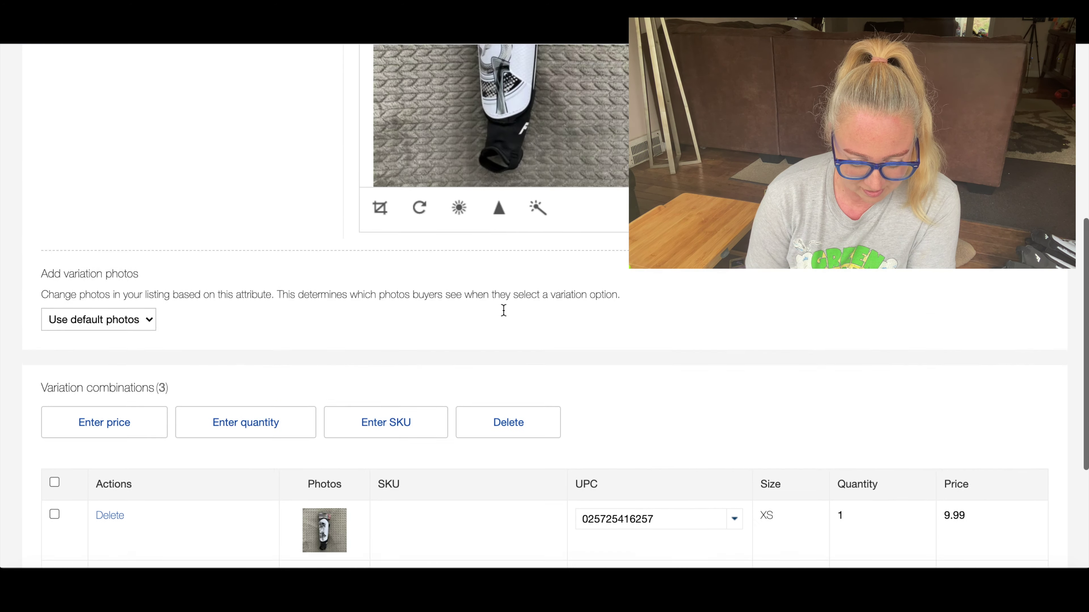
{"action": "scroll", "coordinate": [502, 309], "scroll_direction": "down", "scroll_amount": 10}
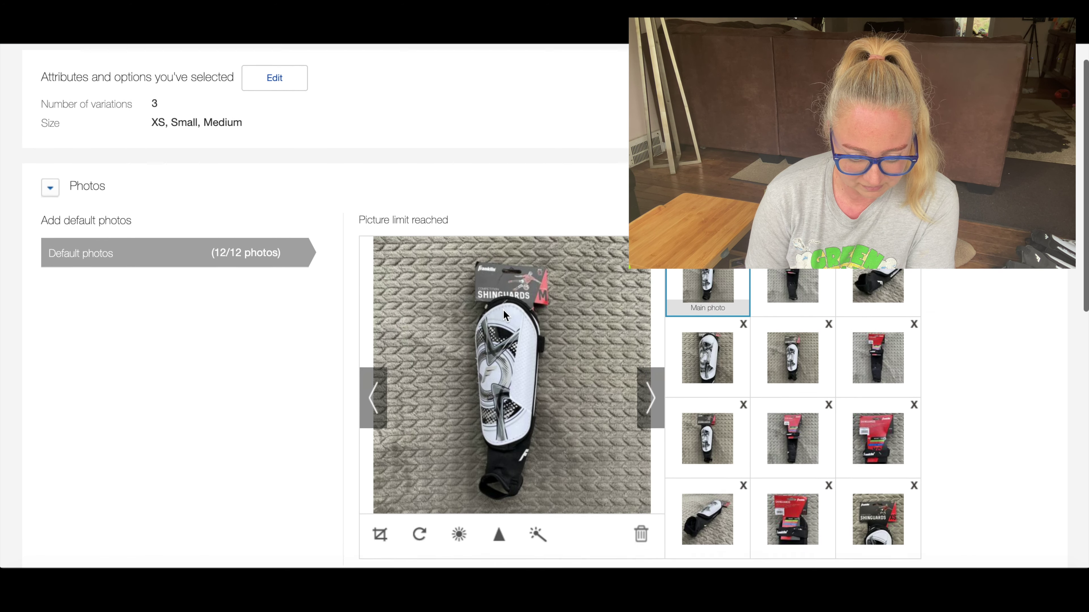
{"action": "left_click", "coordinate": [140, 533]}
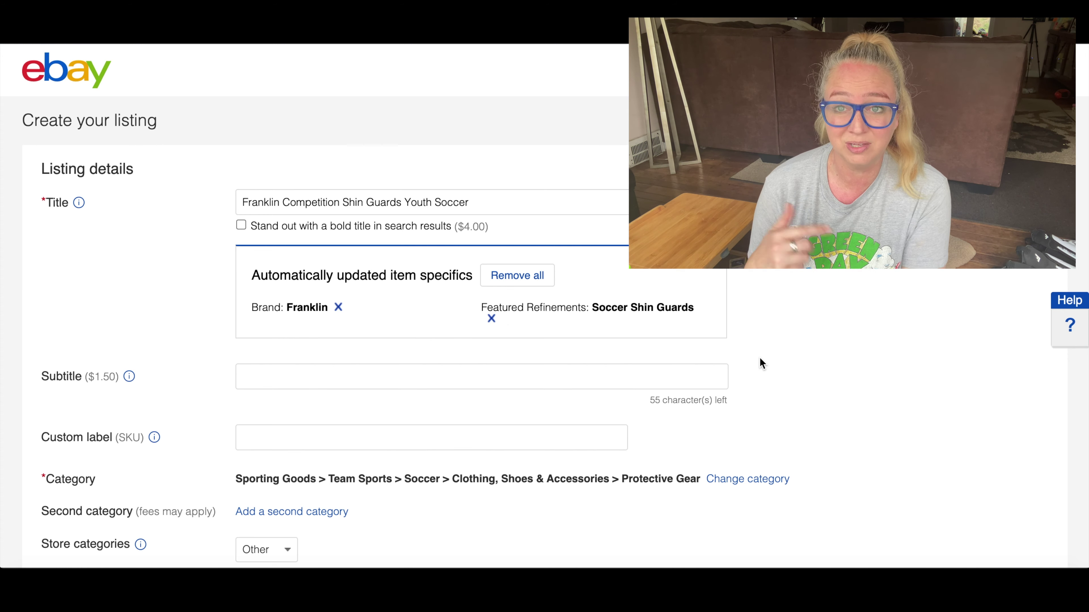
Step: Review the listing's variations, default photos, item specifics and item description
{"action": "scroll", "coordinate": [759, 359], "scroll_direction": "down", "scroll_amount": 1}
{"action": "scroll", "coordinate": [760, 358], "scroll_direction": "down", "scroll_amount": 5}
{"action": "scroll", "coordinate": [759, 364], "scroll_direction": "down", "scroll_amount": 10}
{"action": "scroll", "coordinate": [759, 359], "scroll_direction": "up", "scroll_amount": 3}
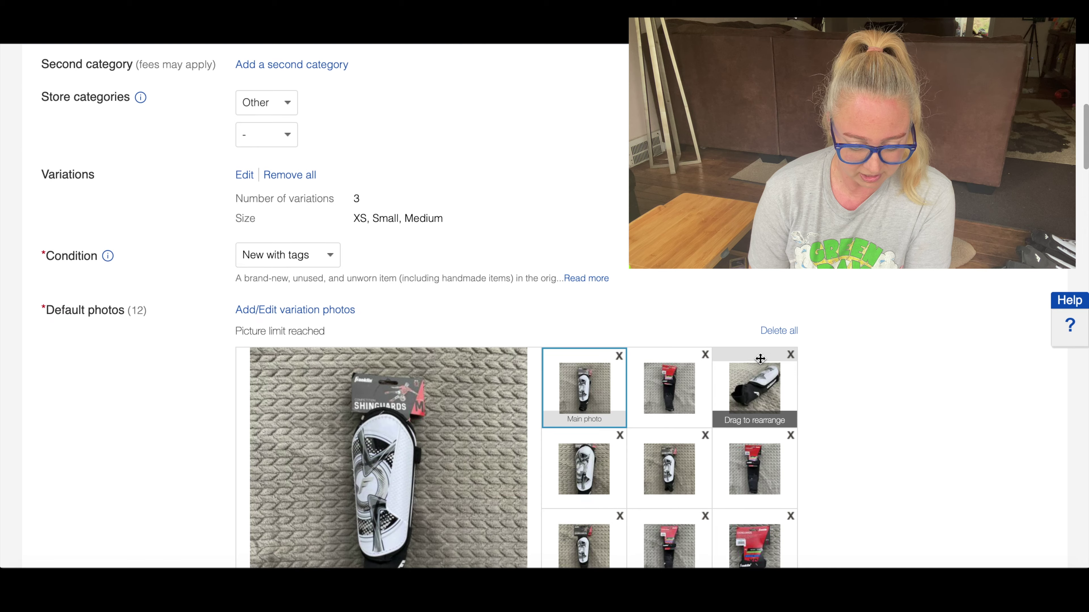
{"action": "scroll", "coordinate": [760, 358], "scroll_direction": "down", "scroll_amount": 3}
{"action": "scroll", "coordinate": [760, 359], "scroll_direction": "down", "scroll_amount": 20}
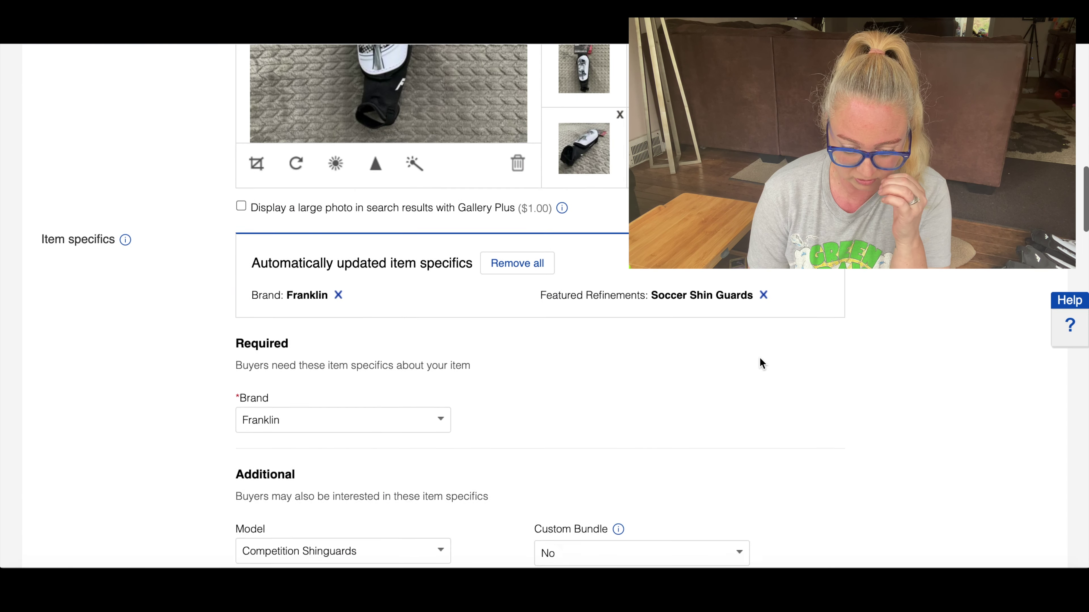
{"action": "scroll", "coordinate": [759, 362], "scroll_direction": "down", "scroll_amount": 15}
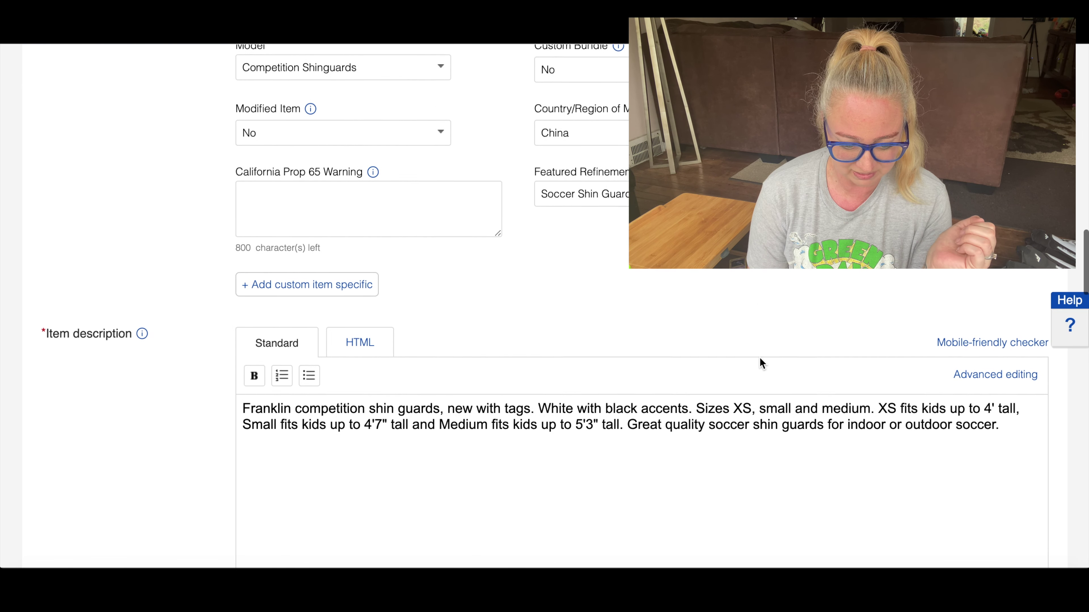
{"action": "scroll", "coordinate": [759, 358], "scroll_direction": "down", "scroll_amount": 20}
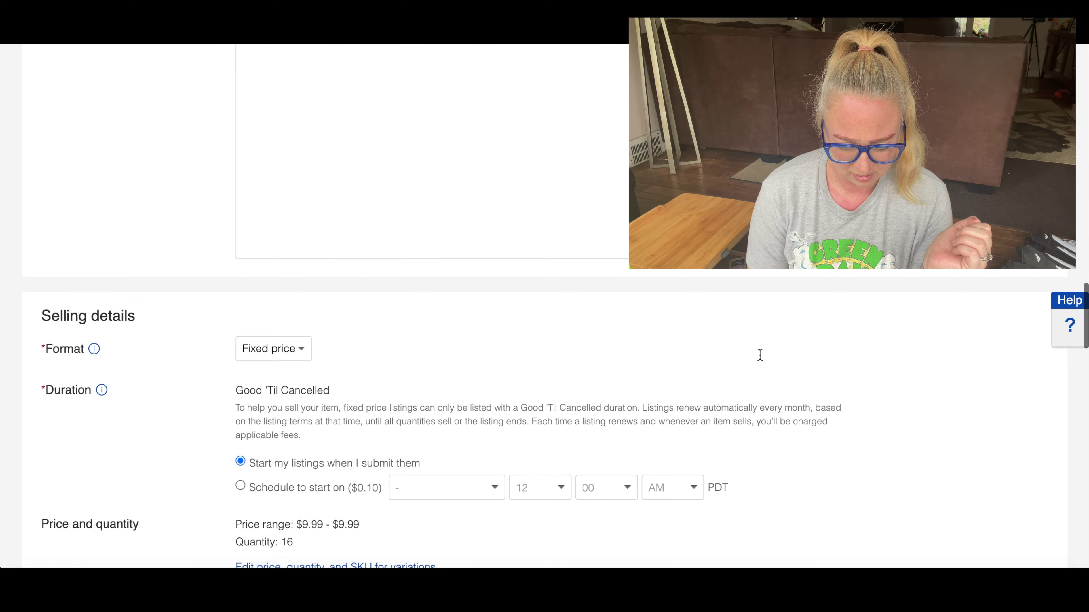
Step: Check the listing's selling details, returns, shipping, package weight and volume pricing, then publish the listing
{"action": "scroll", "coordinate": [759, 356], "scroll_direction": "down", "scroll_amount": 10}
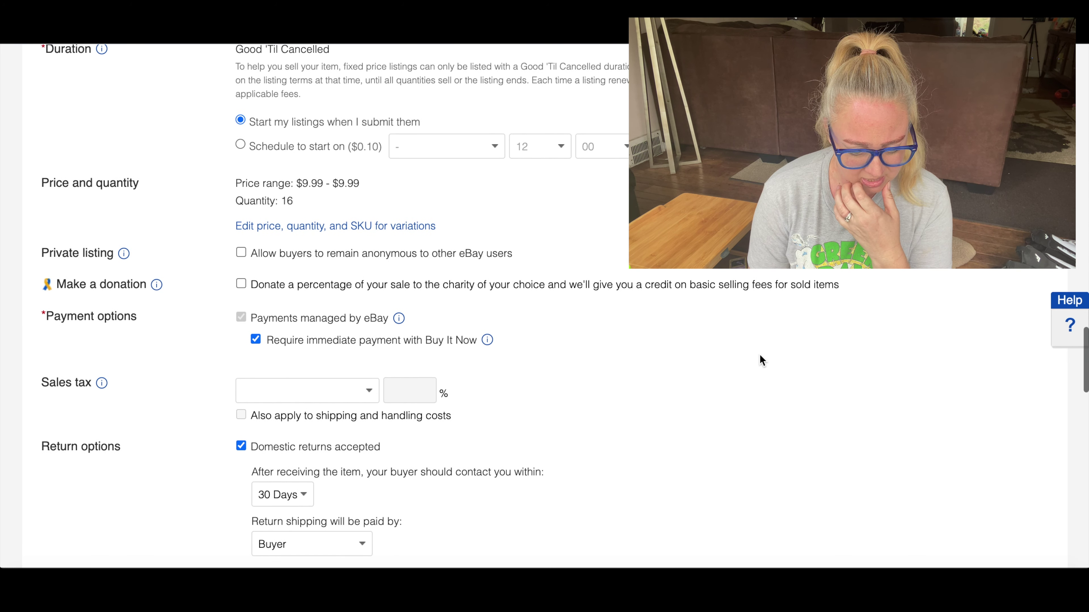
{"action": "scroll", "coordinate": [760, 348], "scroll_direction": "down", "scroll_amount": 16}
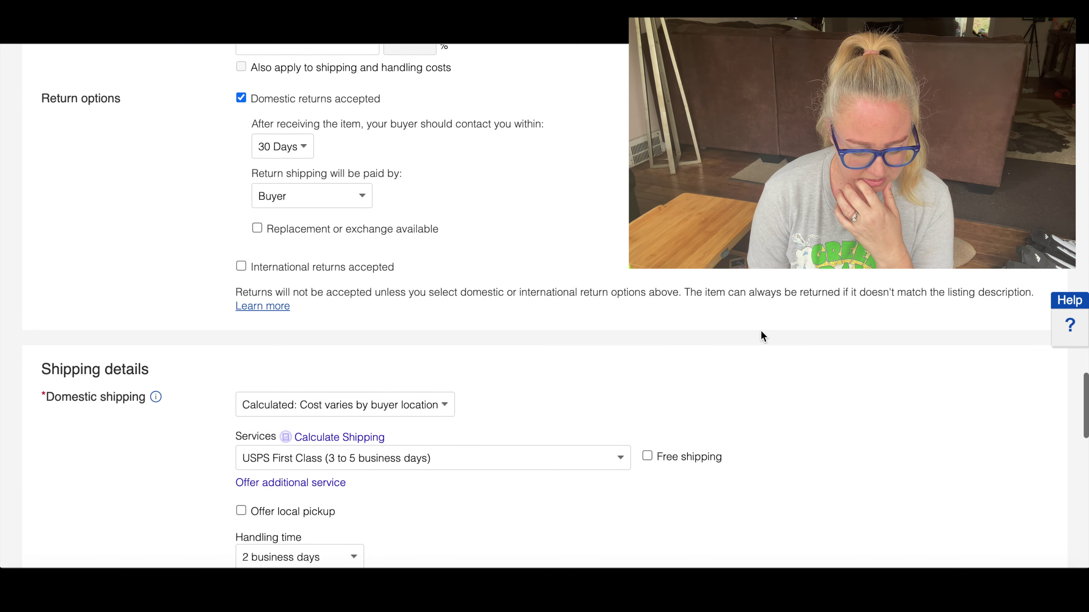
{"action": "scroll", "coordinate": [761, 331], "scroll_direction": "down", "scroll_amount": 7}
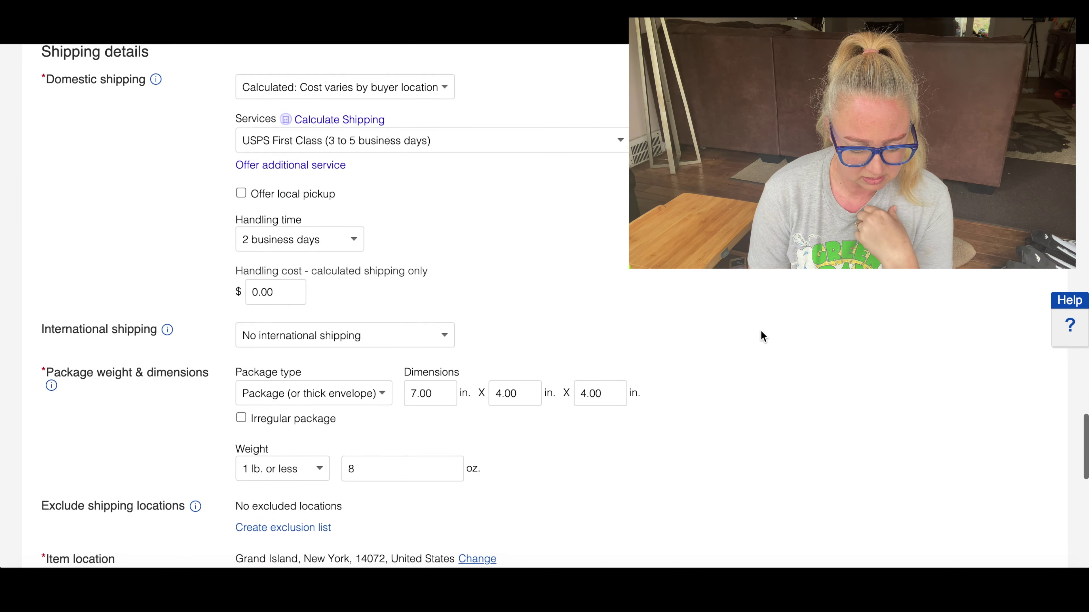
{"action": "scroll", "coordinate": [761, 334], "scroll_direction": "down", "scroll_amount": 11}
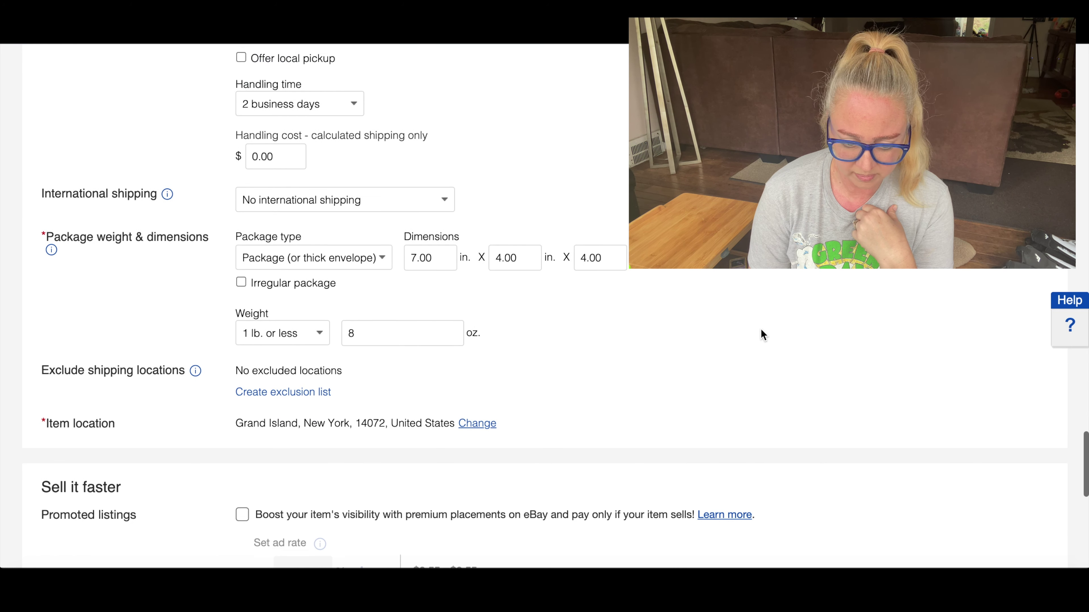
{"action": "scroll", "coordinate": [761, 333], "scroll_direction": "down", "scroll_amount": 1}
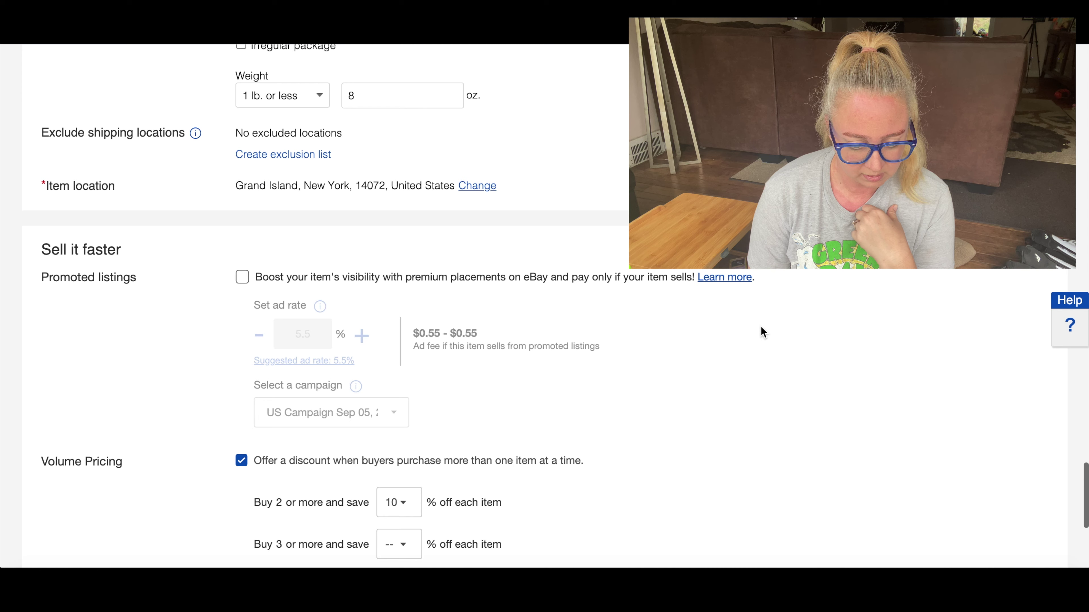
{"action": "scroll", "coordinate": [761, 332], "scroll_direction": "down", "scroll_amount": 6}
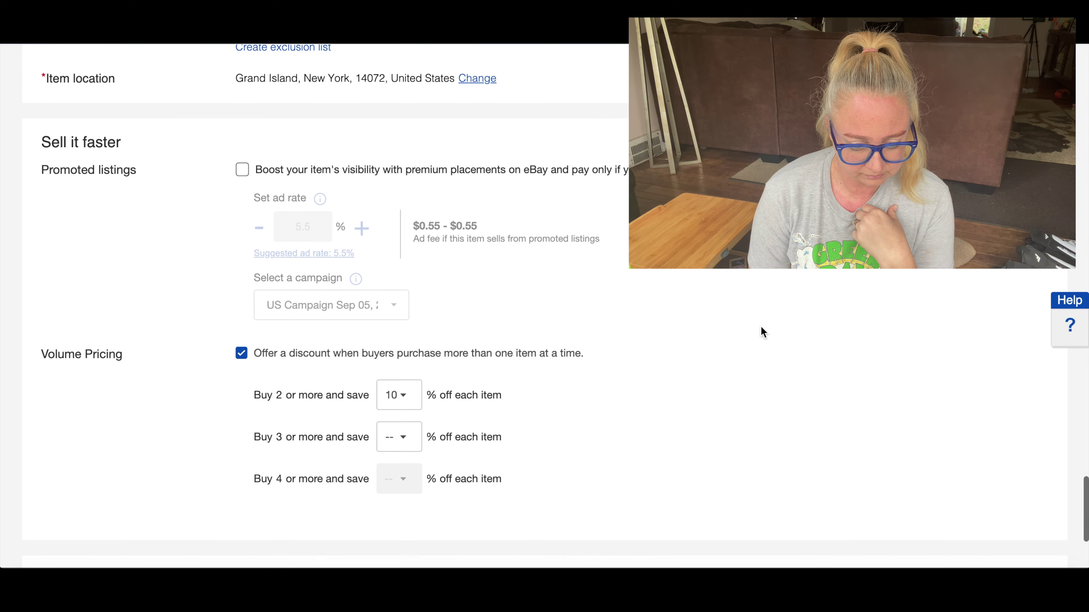
{"action": "scroll", "coordinate": [761, 326], "scroll_direction": "down", "scroll_amount": 6}
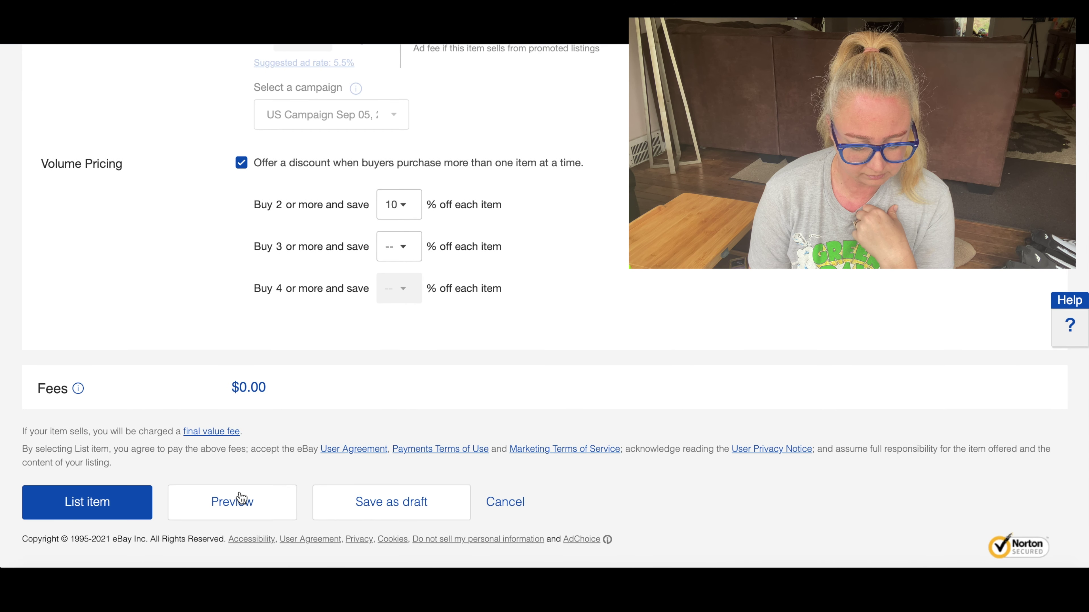
{"action": "left_click", "coordinate": [84, 510]}
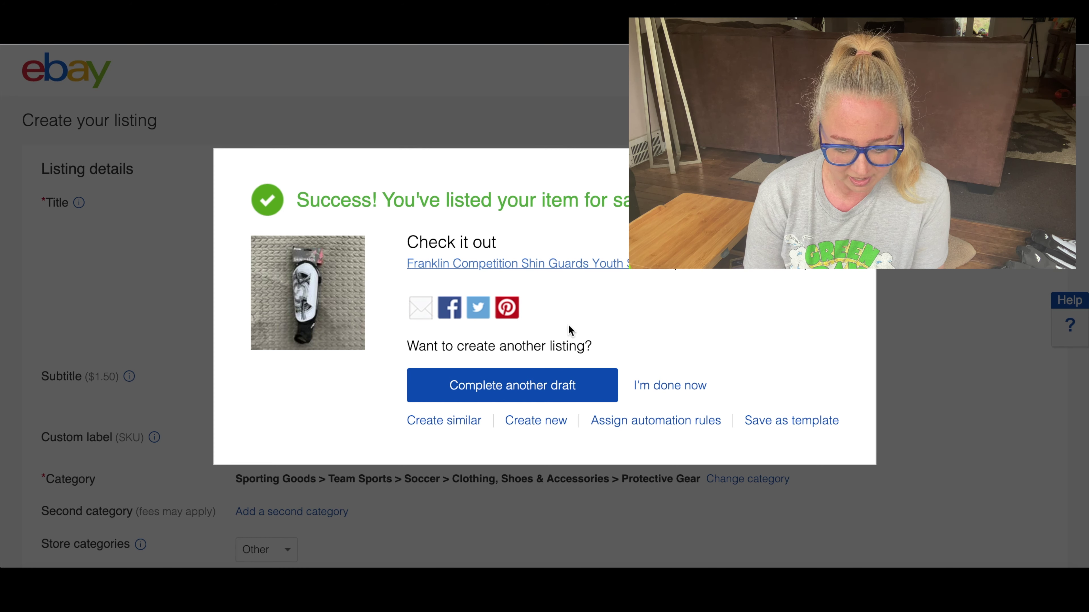
Step: Open the published Franklin Competition Shin Guards Youth Soccer listing and view its photo and purchase details
{"action": "left_click", "coordinate": [537, 263]}
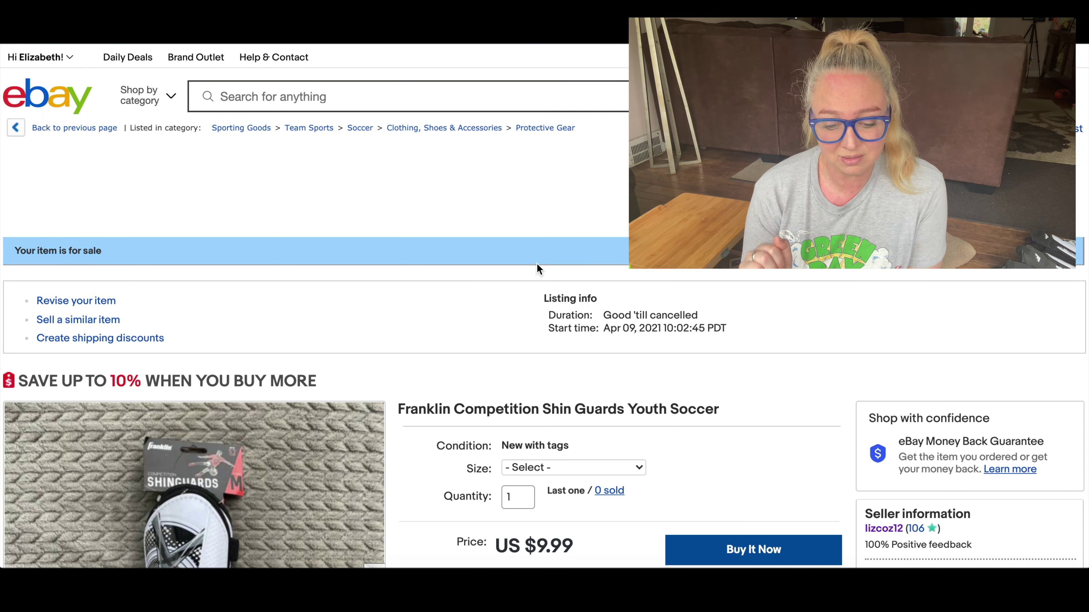
{"action": "scroll", "coordinate": [511, 340], "scroll_direction": "down", "scroll_amount": 2}
{"action": "scroll", "coordinate": [511, 339], "scroll_direction": "down", "scroll_amount": 5}
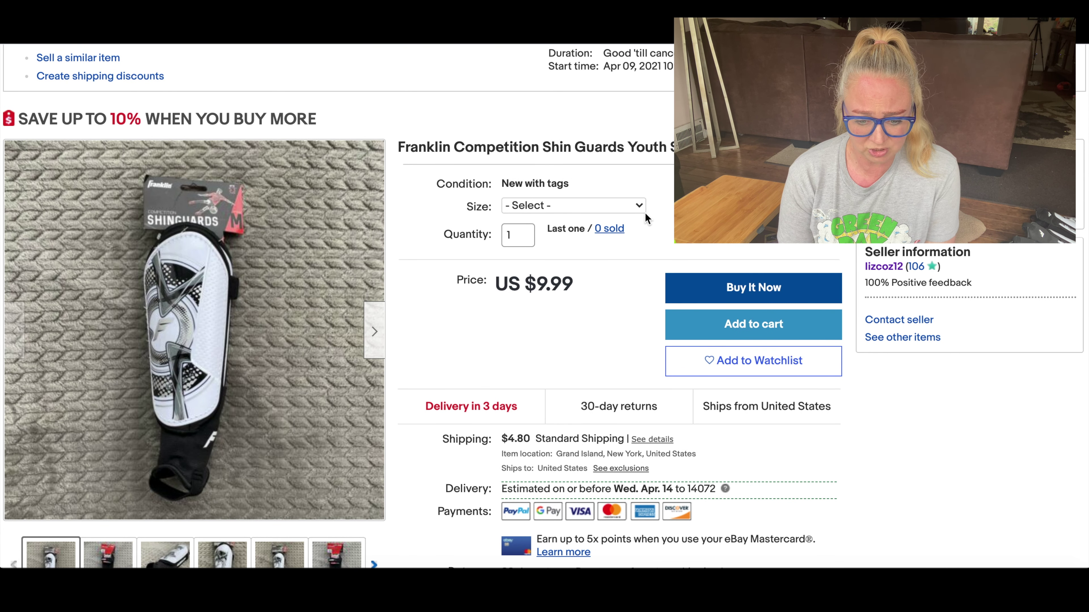
Step: Choose the Small and Medium sizes on the live listing in turn and check their availability, price and shipping details
{"action": "left_click", "coordinate": [638, 208]}
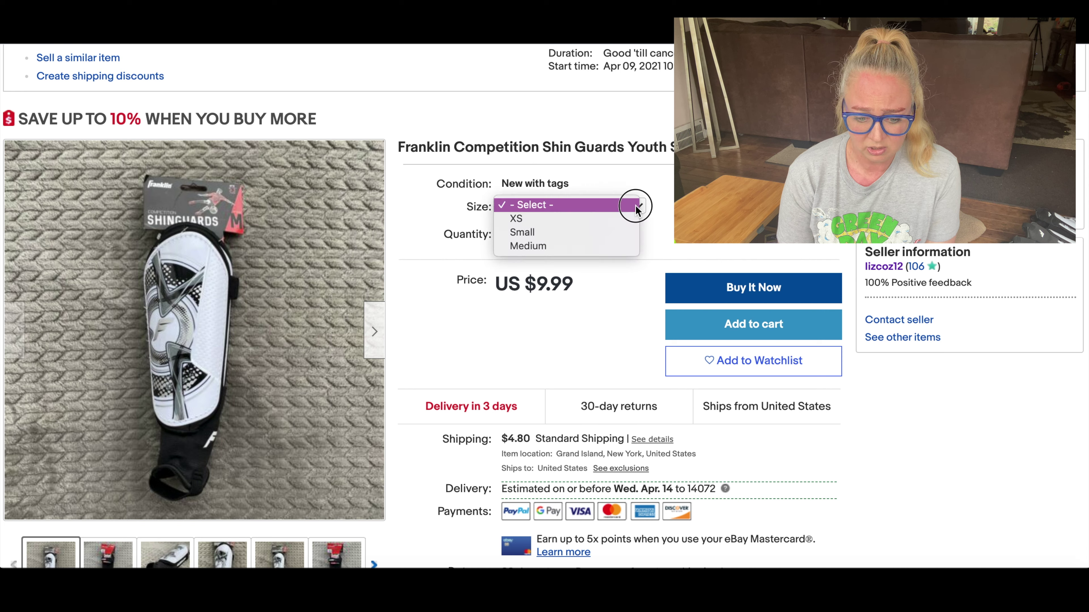
{"action": "left_click", "coordinate": [621, 235]}
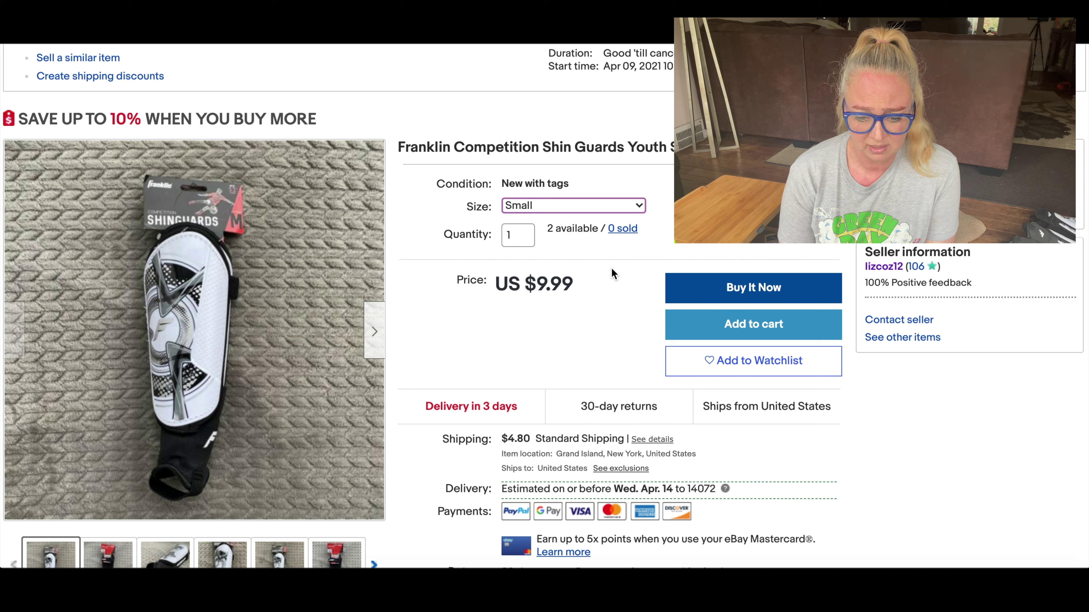
{"action": "left_click", "coordinate": [641, 199]}
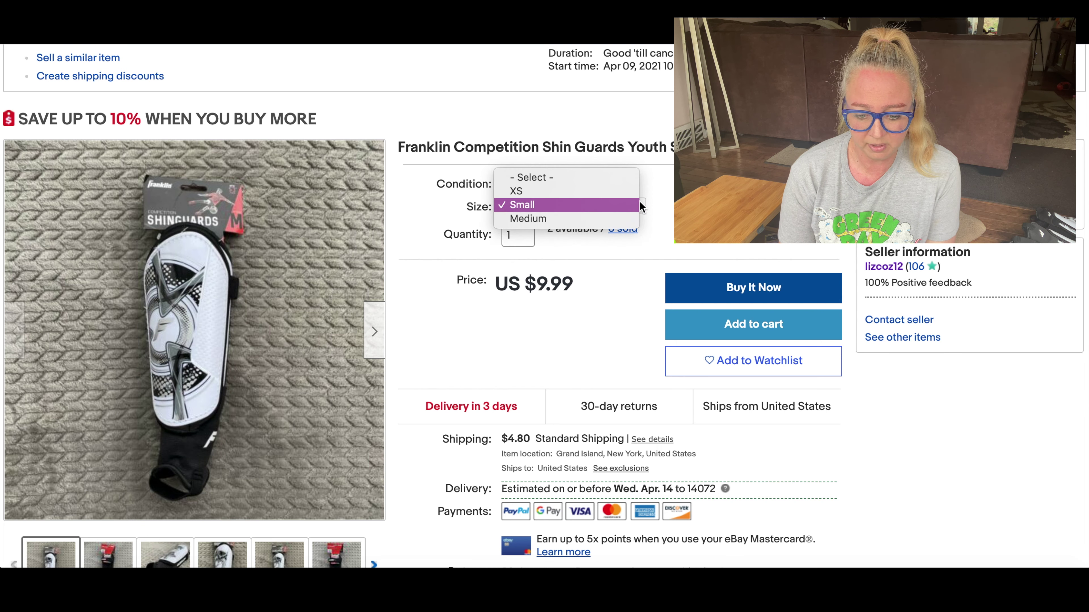
{"action": "left_click", "coordinate": [623, 217]}
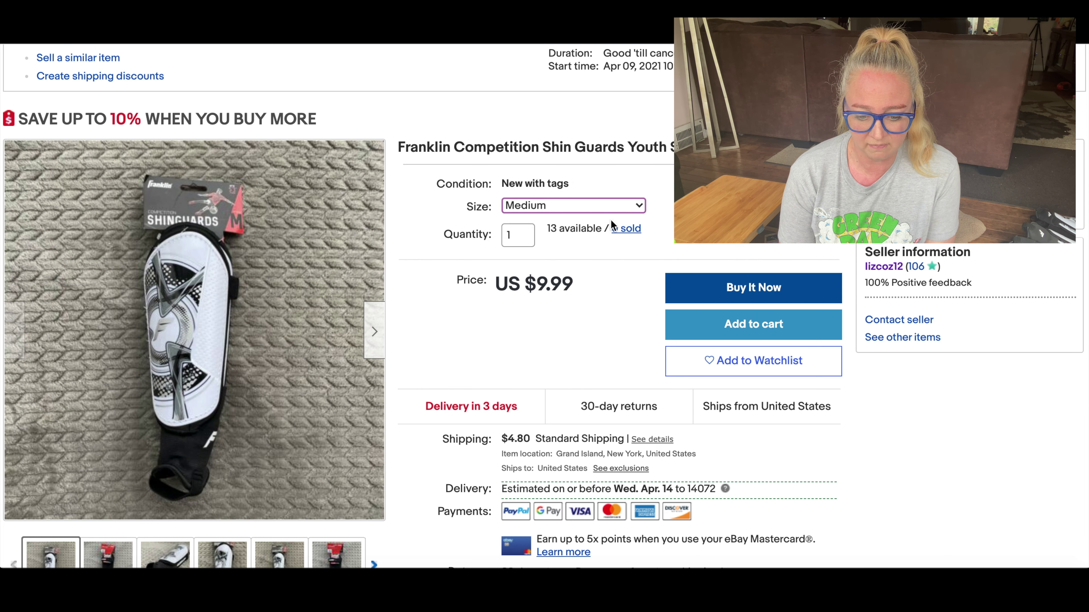
{"action": "scroll", "coordinate": [627, 336], "scroll_direction": "down", "scroll_amount": 5}
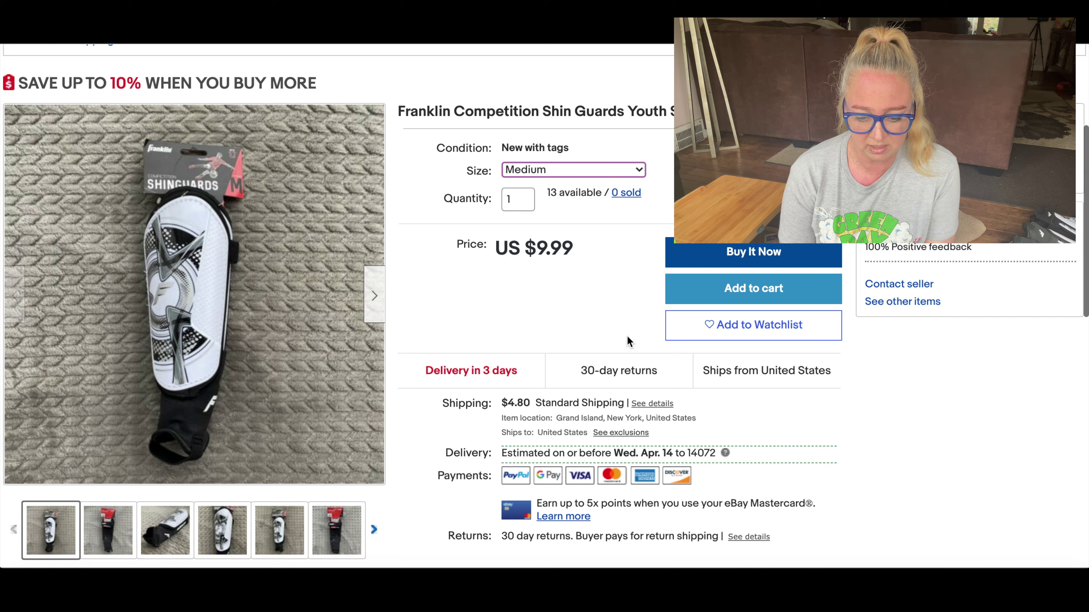
{"action": "scroll", "coordinate": [626, 335], "scroll_direction": "up", "scroll_amount": 10}
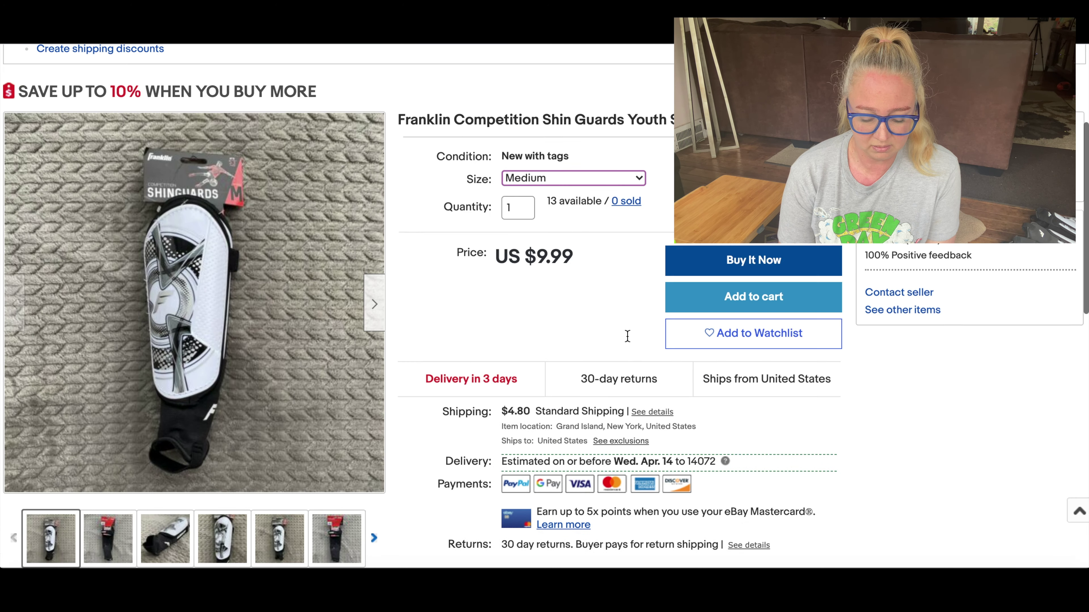